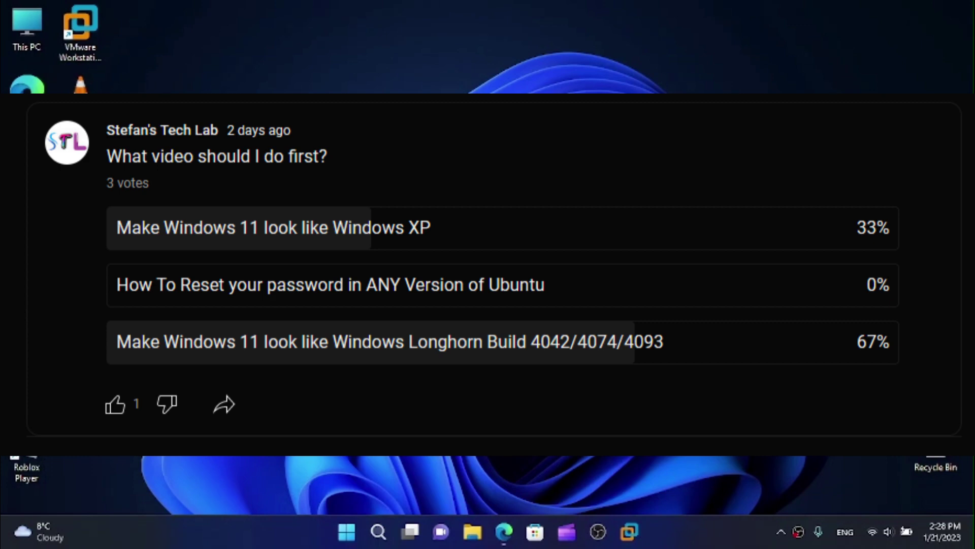
Browse the Longhorn Milestone 7 folder's files: the longhorn_4074 RAR, OpenShellSetup, RetroBar and winaerotweaker zips
key("super+e")
left_click_drag(437, 386, 382, 341)
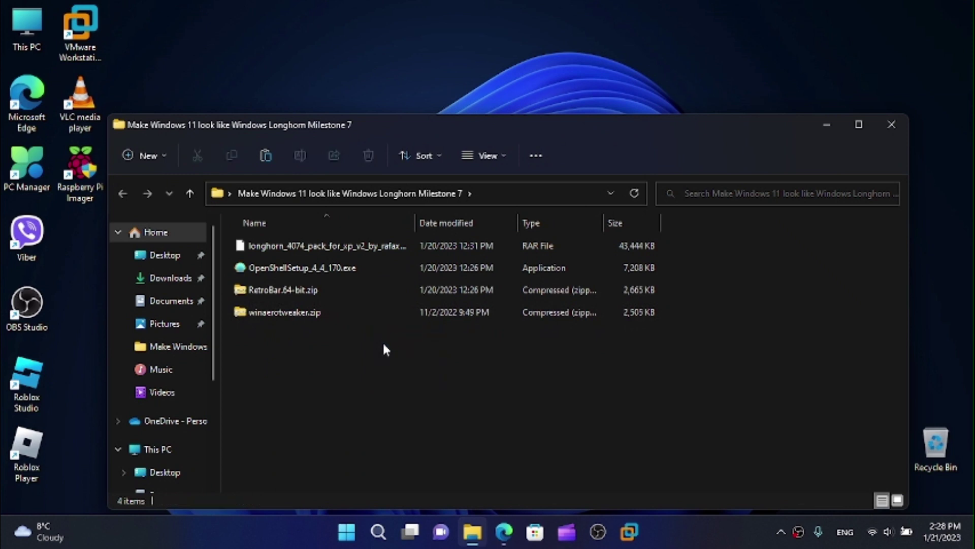
left_click(270, 252)
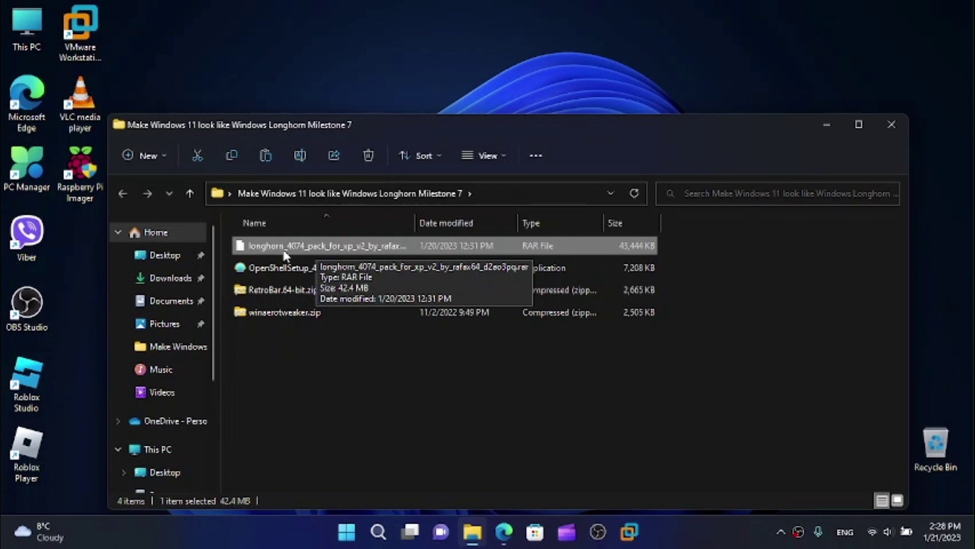
left_click(283, 272)
left_click(283, 298)
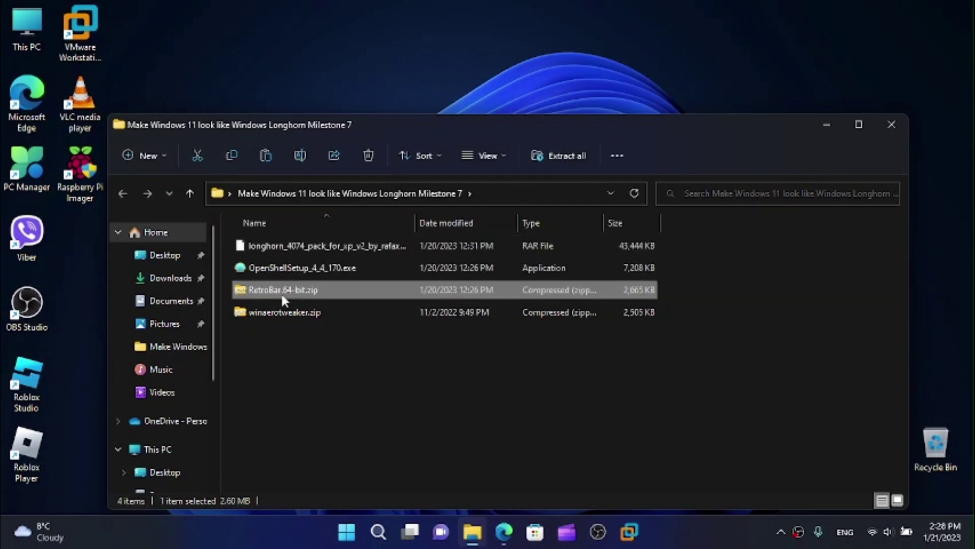
left_click(282, 319)
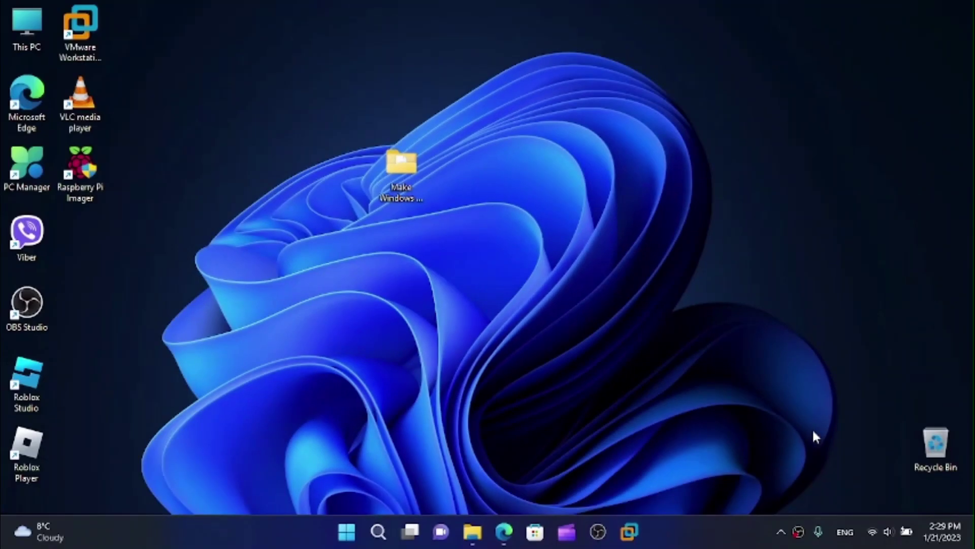
Open the restore point settings from search and check Local Disk (C:) protection settings
key("super")
type("c")
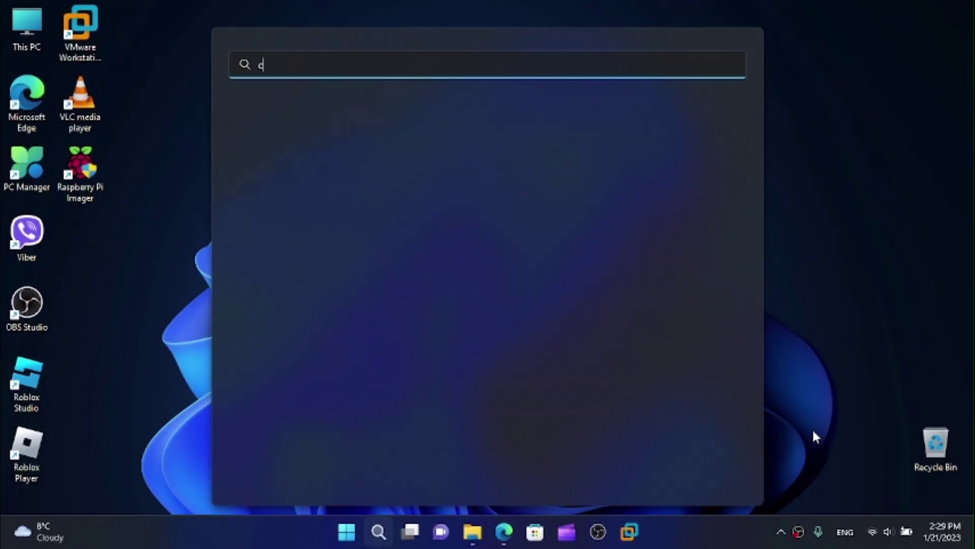
type("rate")
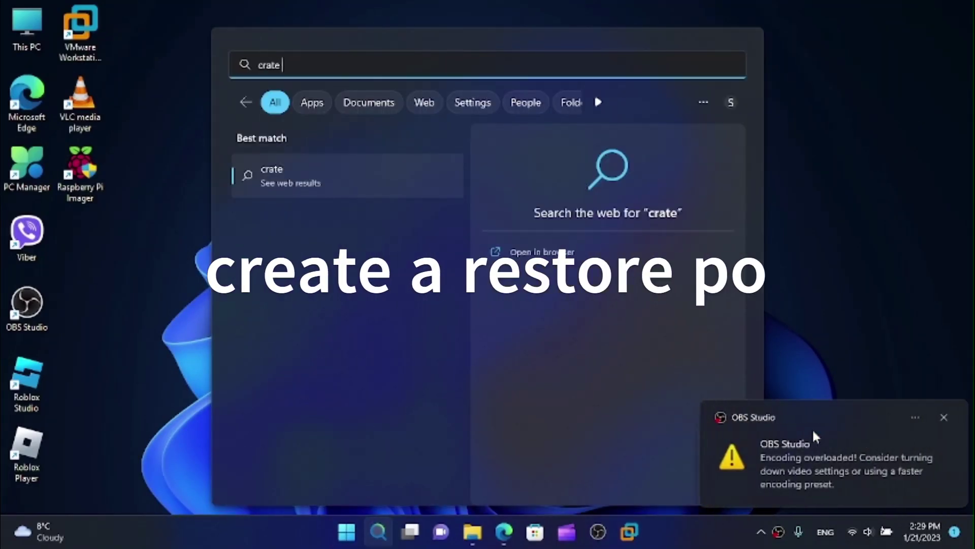
type(" a restore point")
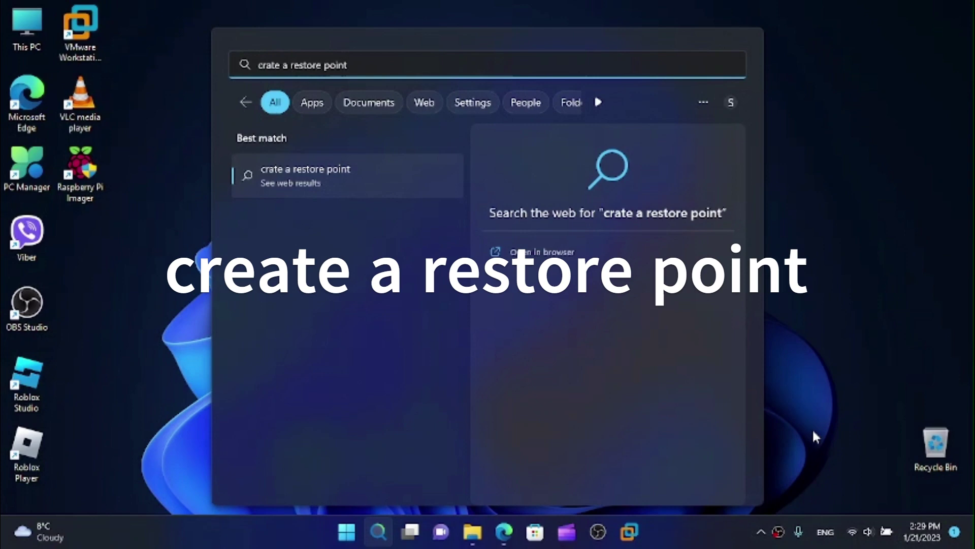
type("e")
key("Return")
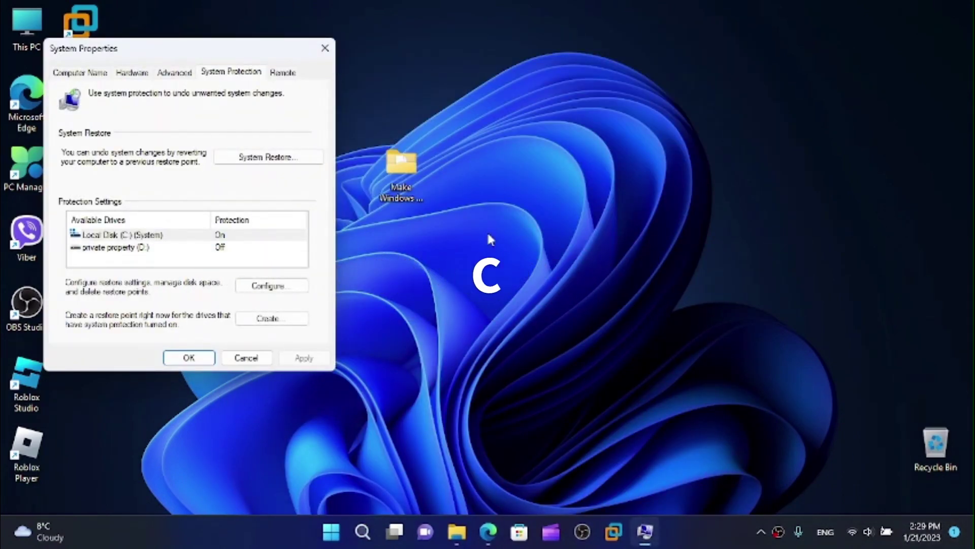
left_click_drag(201, 56, 376, 91)
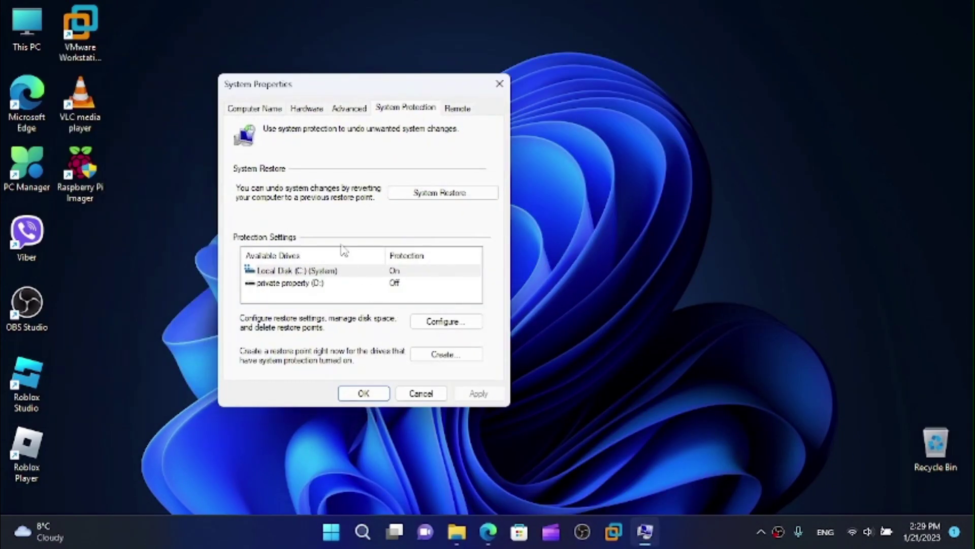
left_click(342, 272)
left_click(417, 321)
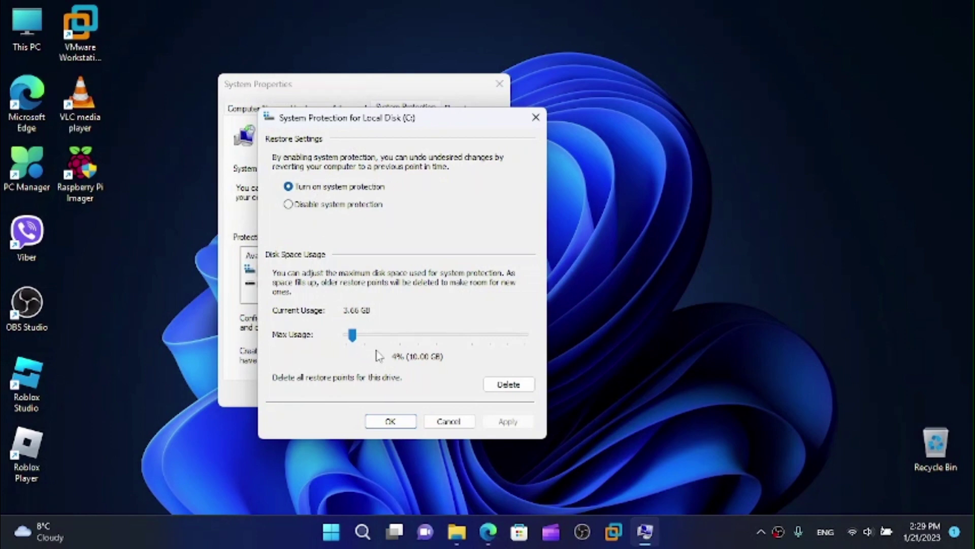
left_click(398, 423)
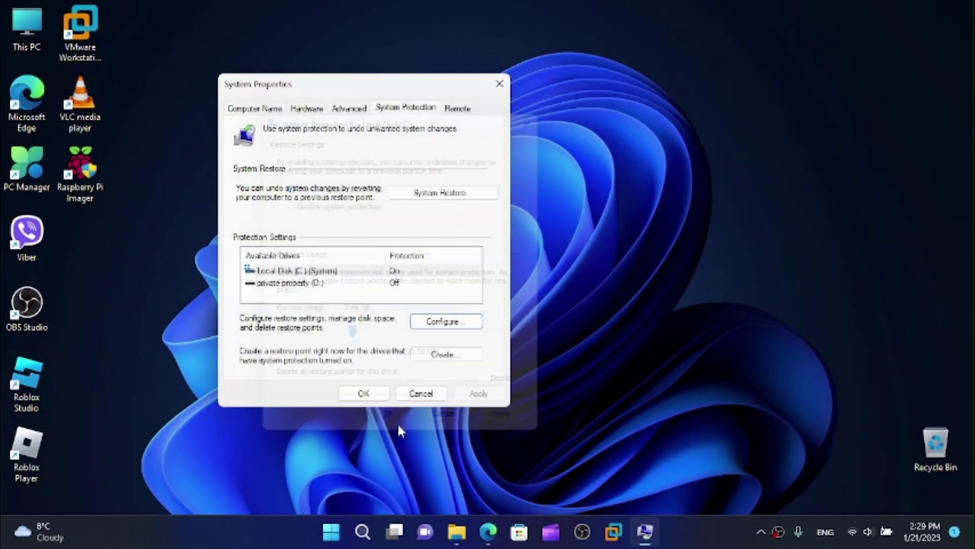
Create a restore point named 'Windows 11' and dismiss the success message
left_click(447, 355)
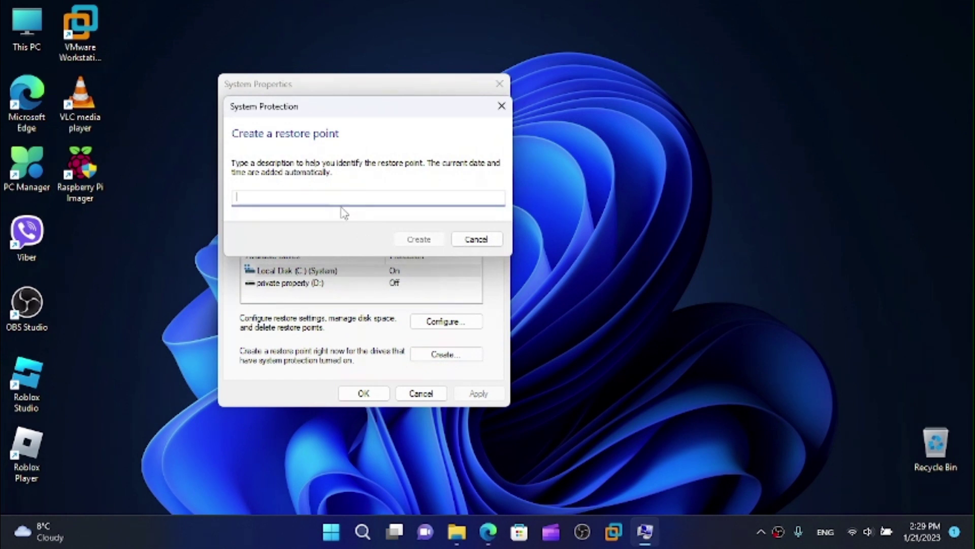
type("Windows 11")
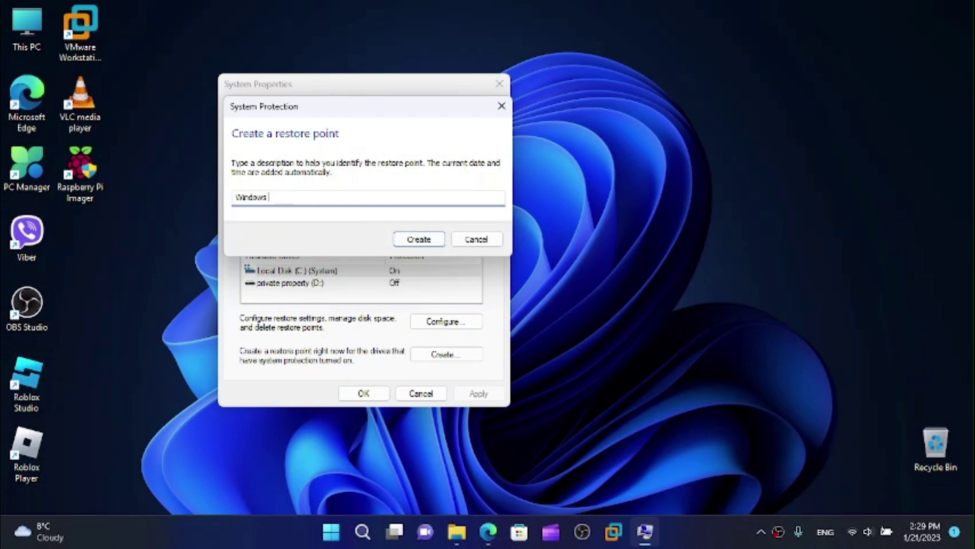
left_click(404, 238)
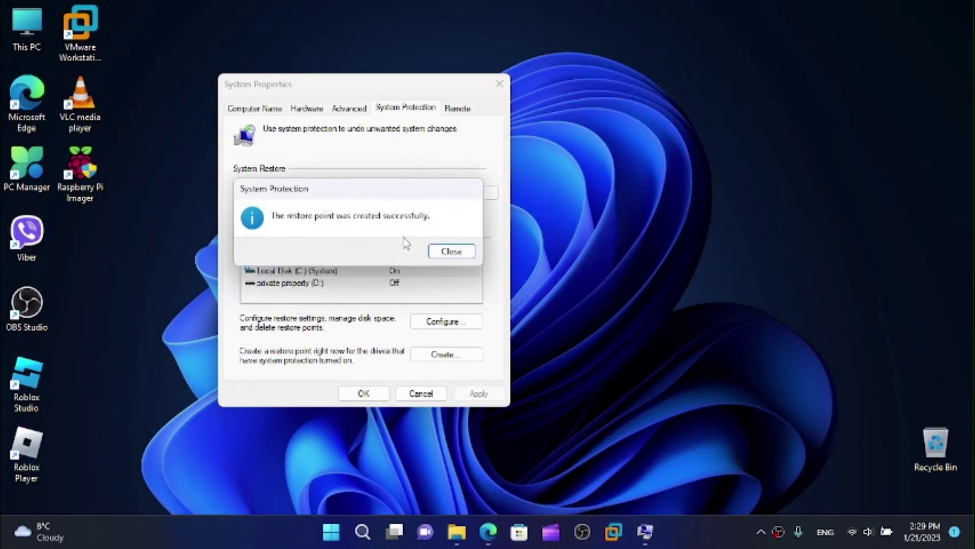
left_click(473, 249)
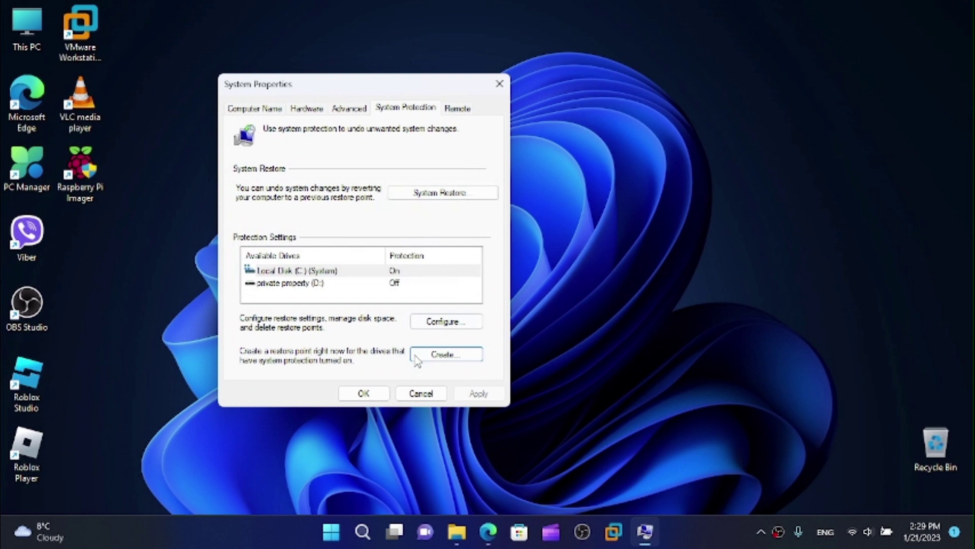
Extract winaerotweaker.zip from the Longhorn Milestone 7 folder to its default folder
left_click(362, 394)
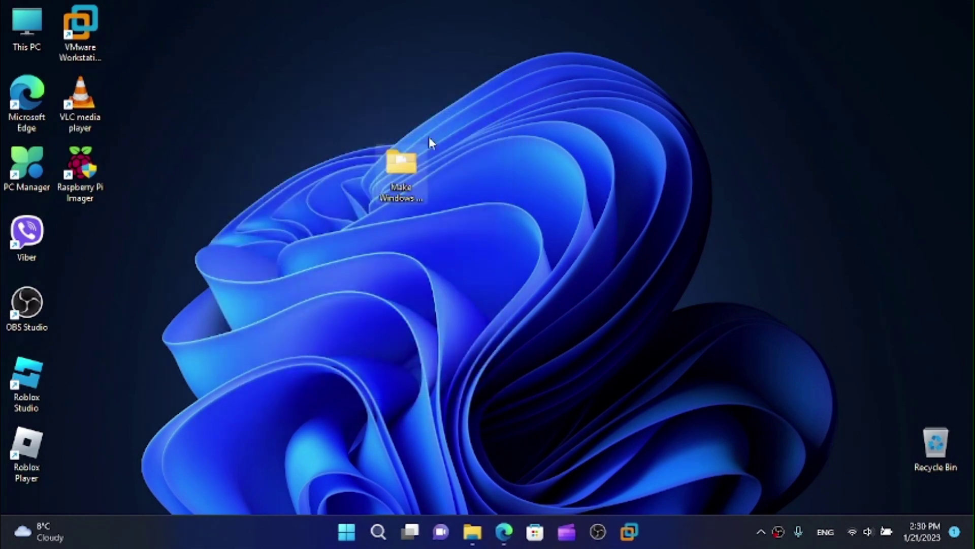
double_click(399, 190)
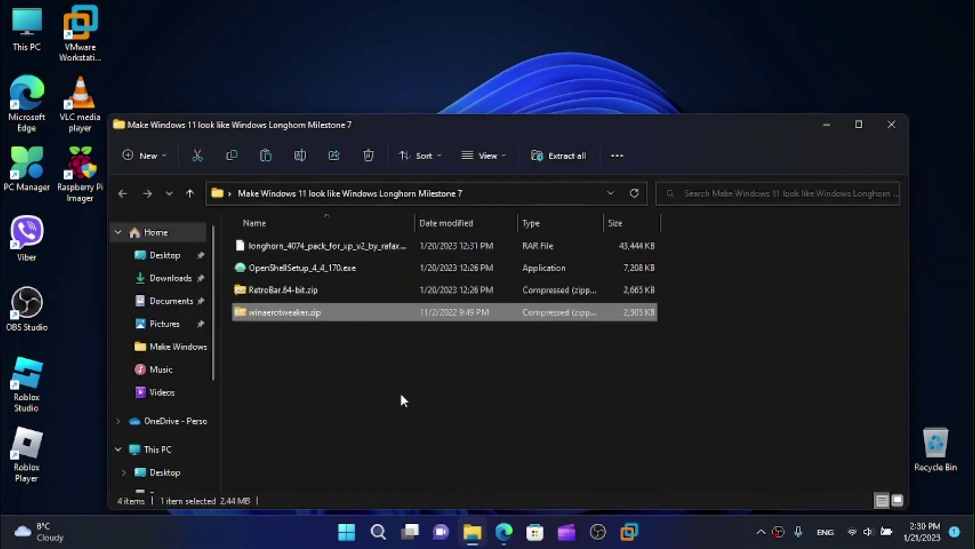
left_click_drag(400, 396, 340, 345)
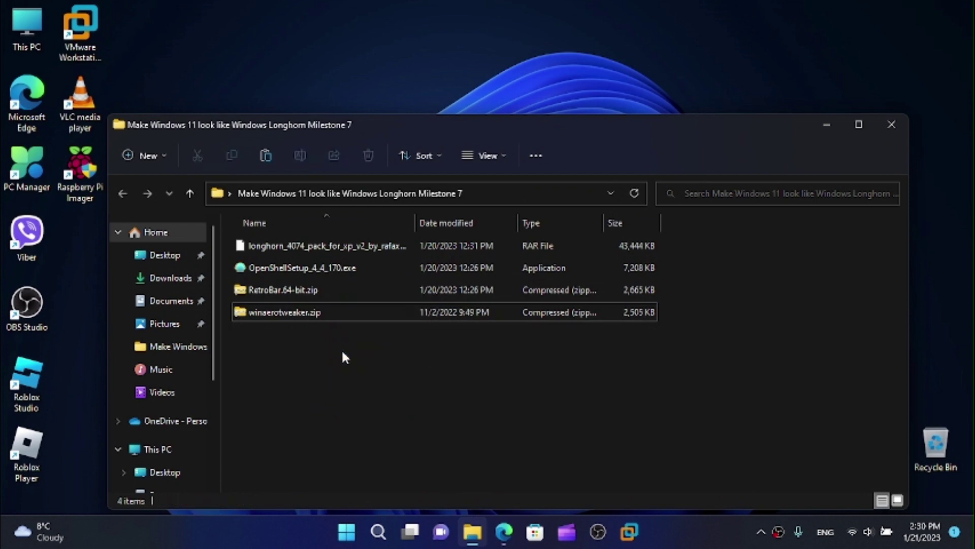
left_click(327, 312)
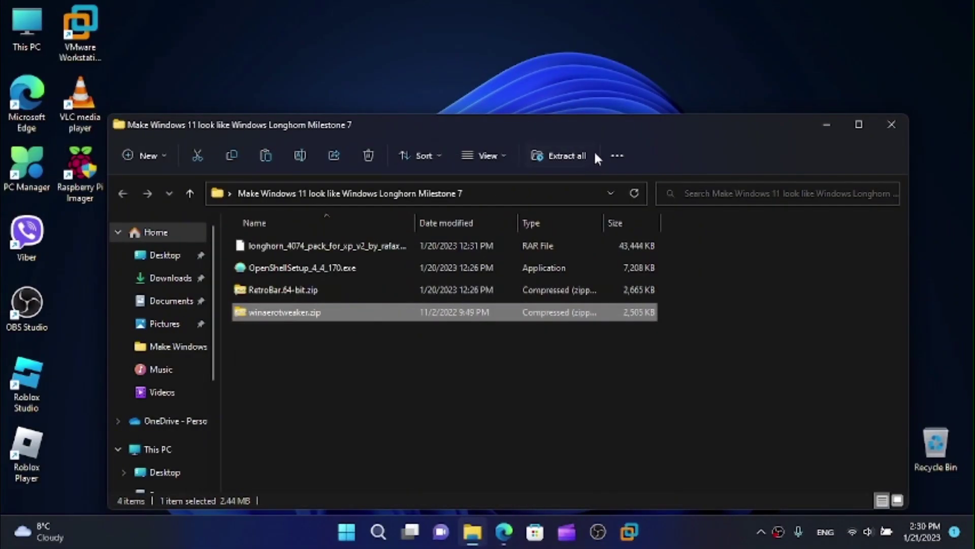
left_click(559, 155)
left_click(613, 404)
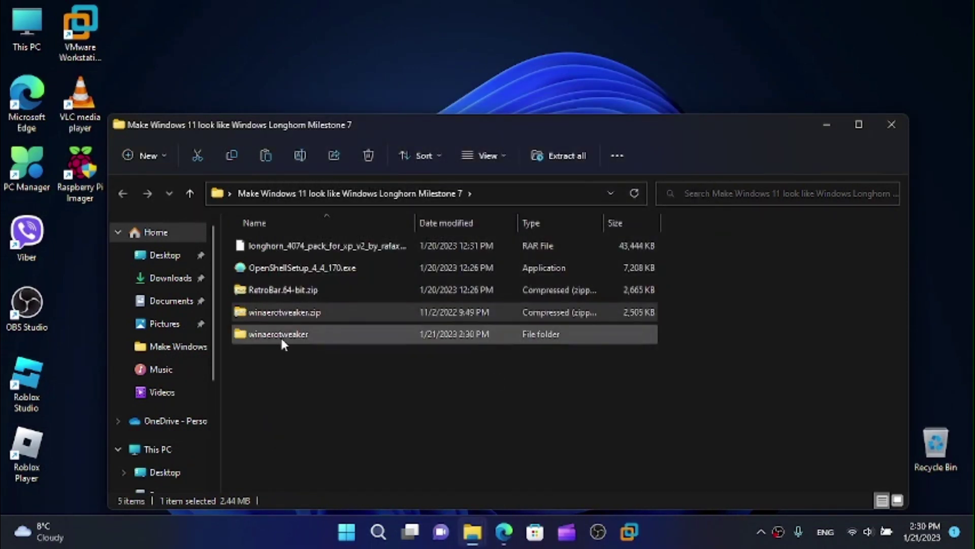
Run the Winaero Tweaker setup from the extracted folder and finish installing version 1.40.0.0
left_click(282, 338)
double_click(282, 335)
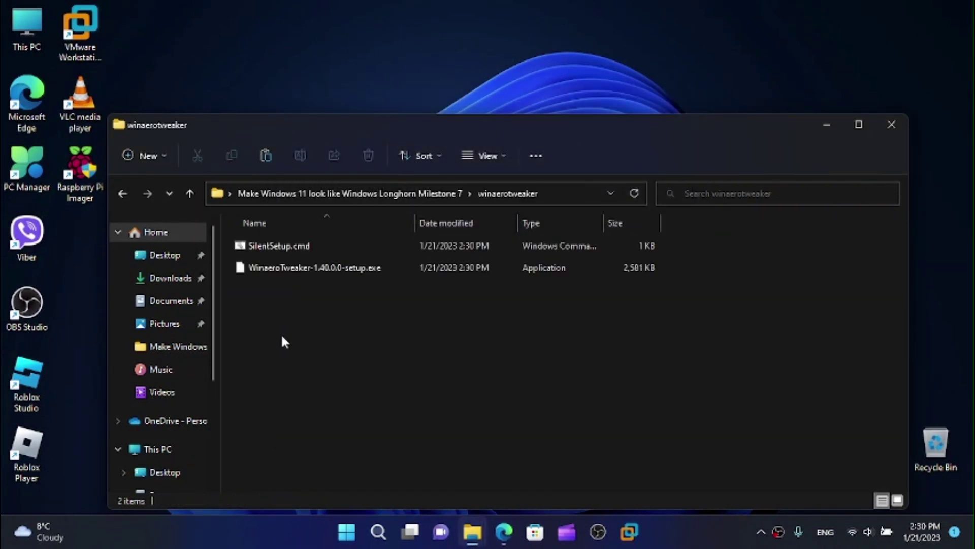
double_click(288, 270)
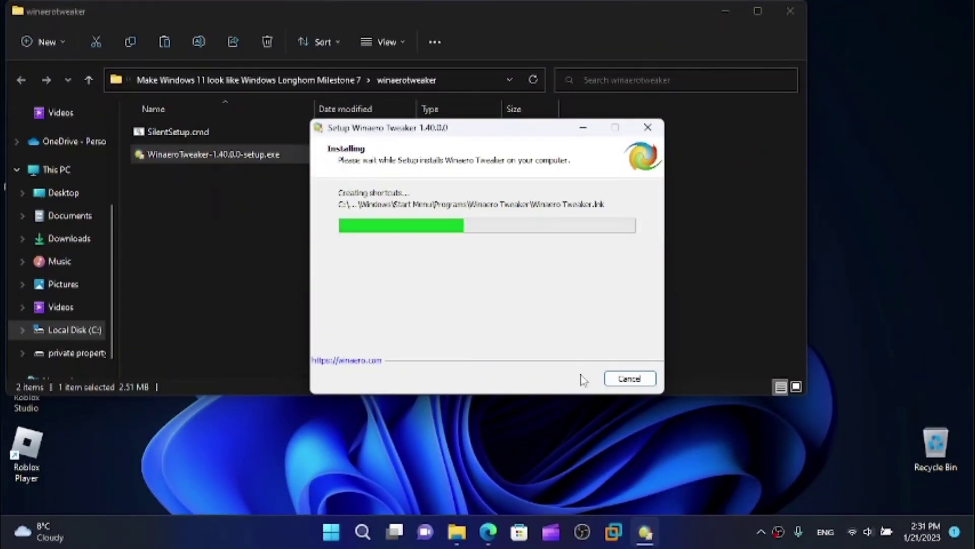
left_click(519, 268)
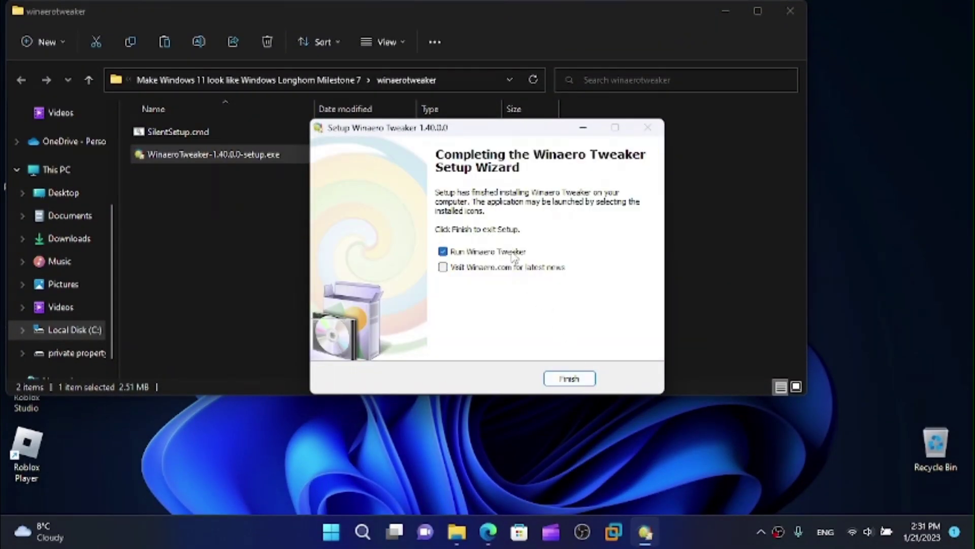
left_click(571, 379)
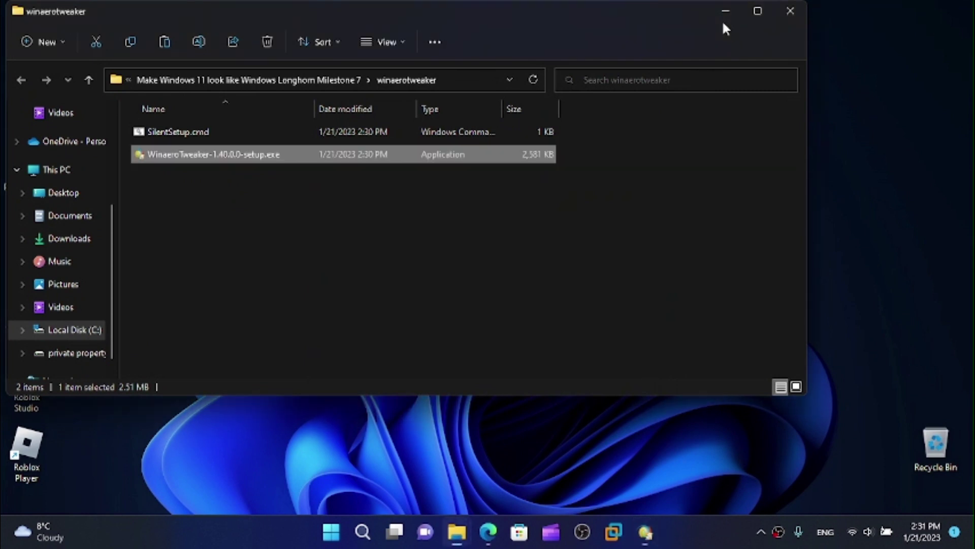
Set Winaero Tweaker's Windows 11 Taskbar Size to Small and restart Explorer
left_click(725, 13)
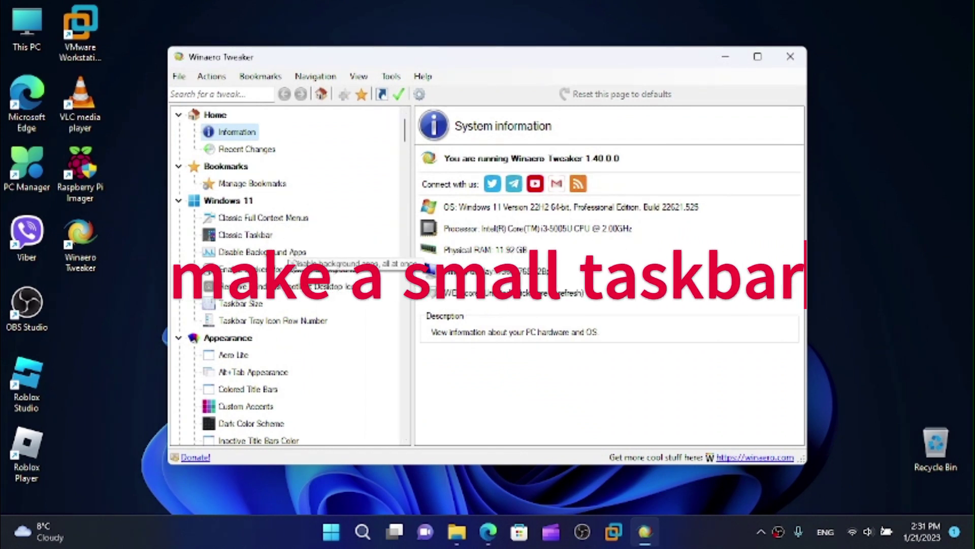
left_click(239, 309)
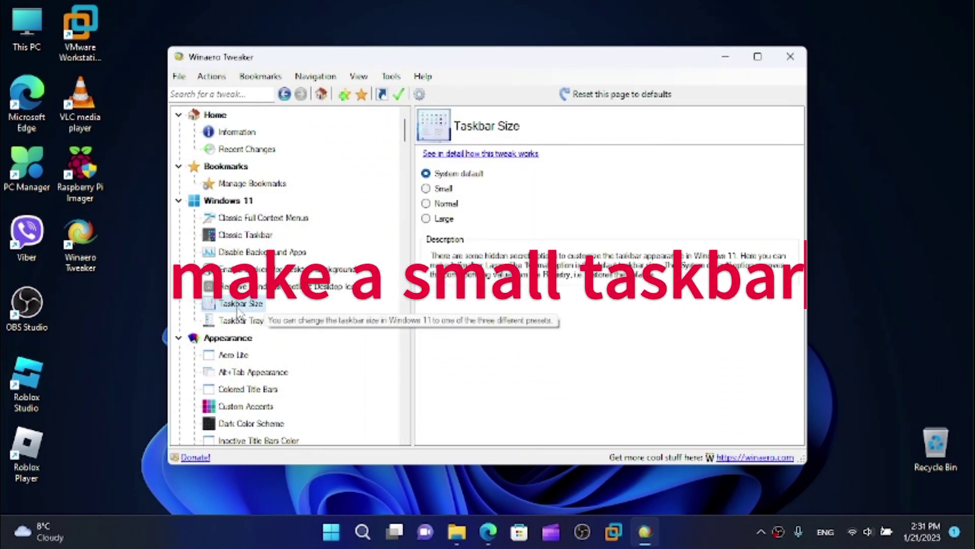
left_click(426, 189)
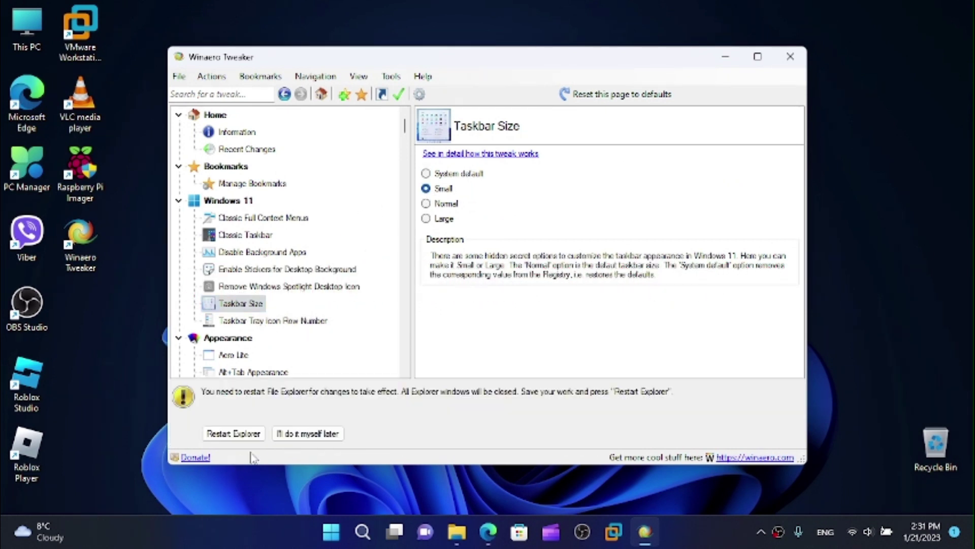
left_click(236, 435)
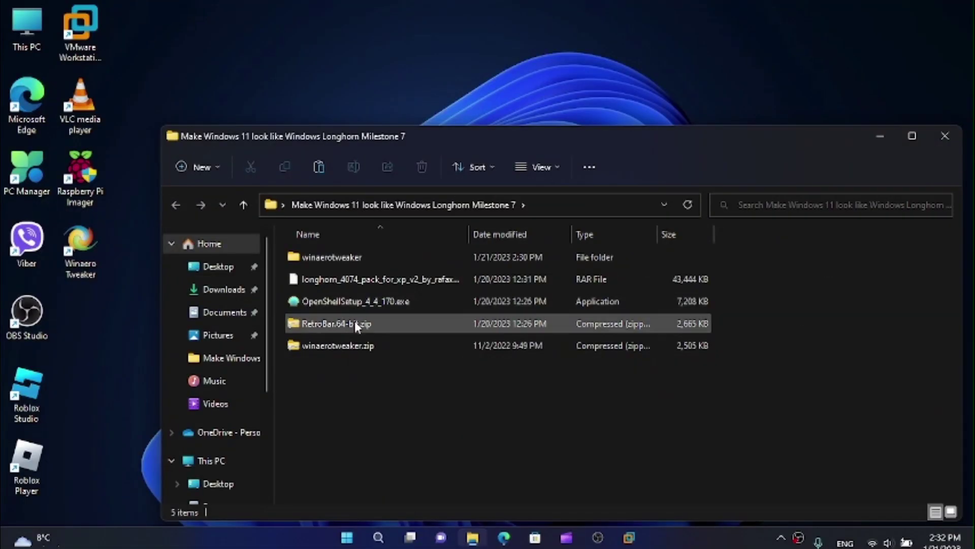
Extract RetroBar.64-bit.zip into its own RetroBar.64-bit folder
left_click(354, 322)
left_click(613, 163)
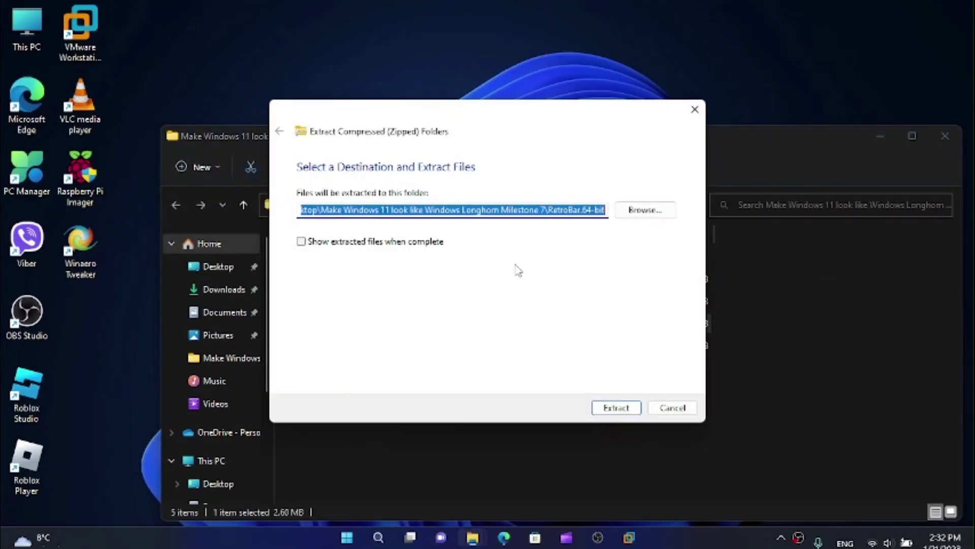
left_click(616, 408)
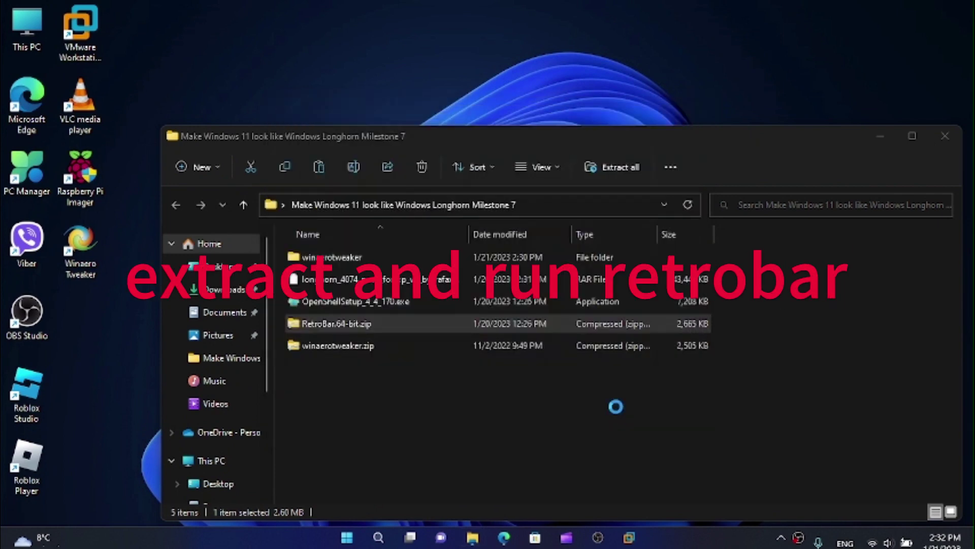
Launch RetroBar.exe past the SmartScreen warning and agree to download the .NET Desktop Runtime
double_click(356, 368)
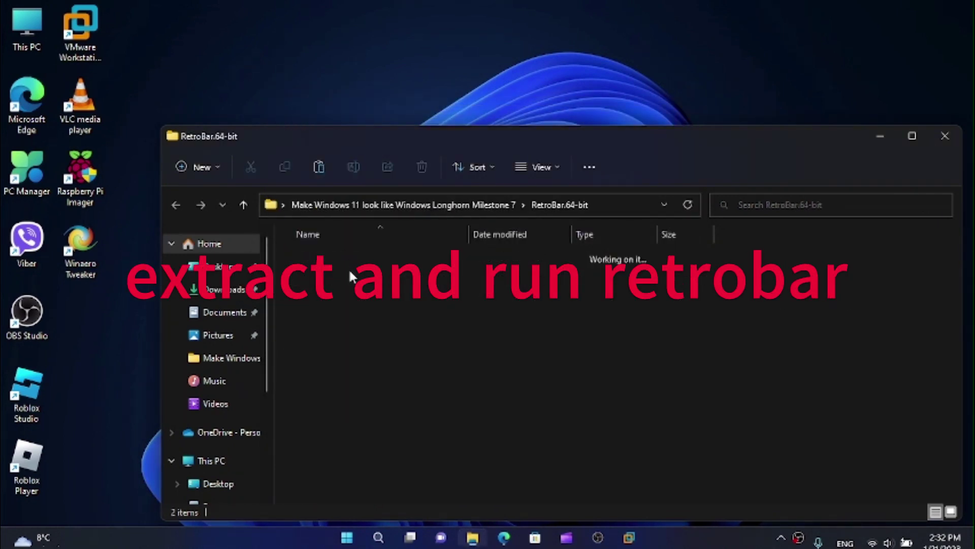
double_click(350, 279)
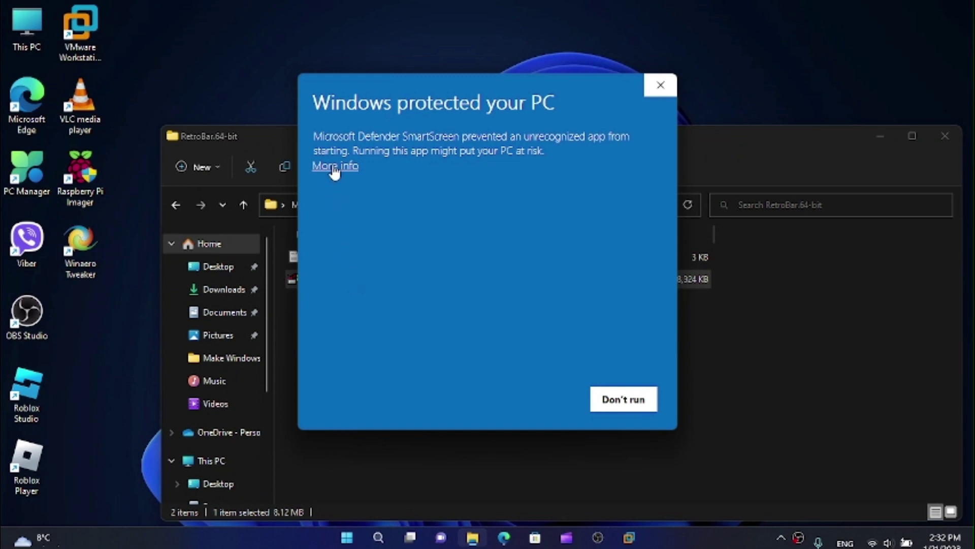
left_click(335, 168)
left_click(526, 398)
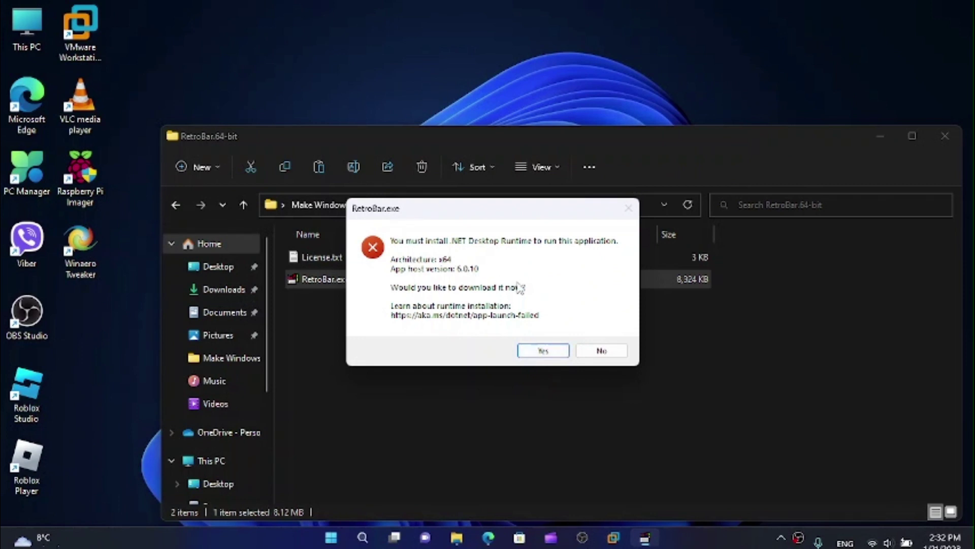
left_click(542, 350)
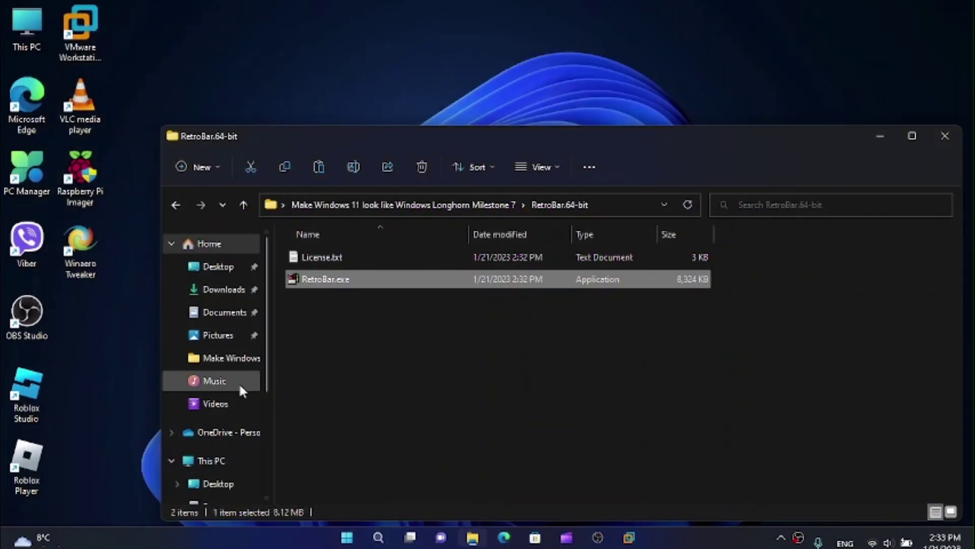
Run the downloaded windowsdesktop-runtime installer and install .NET Desktop Runtime 6.0.13 (x64)
left_click(221, 289)
double_click(361, 277)
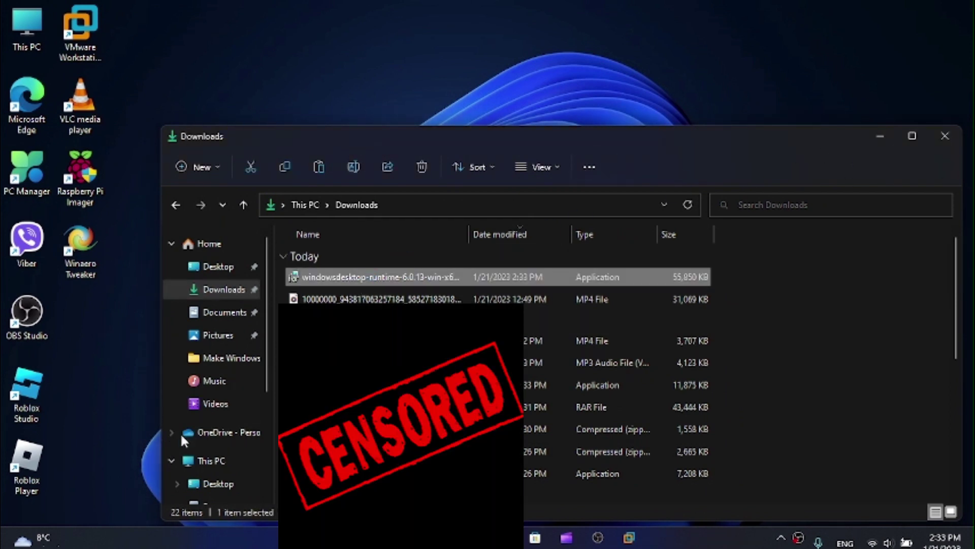
left_click(940, 135)
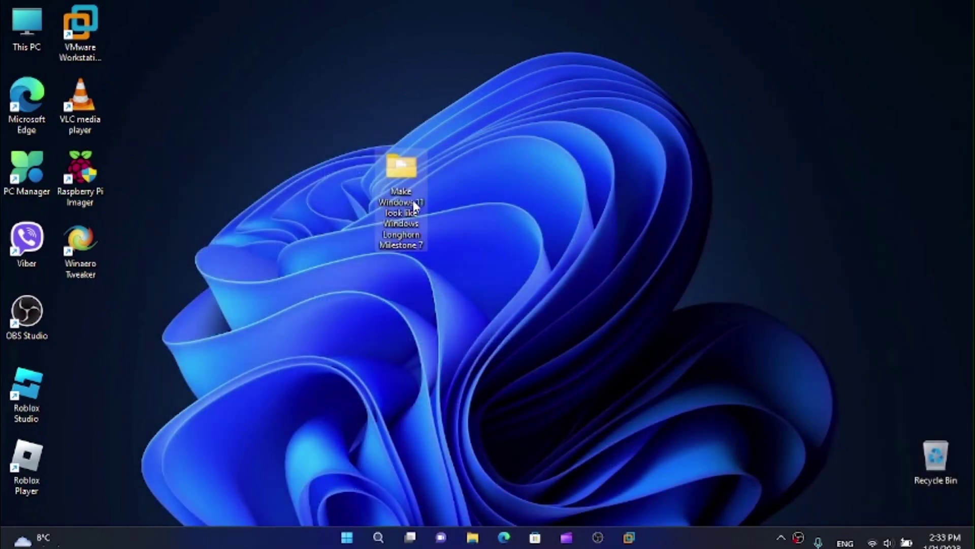
double_click(414, 207)
left_click_drag(490, 136, 476, 103)
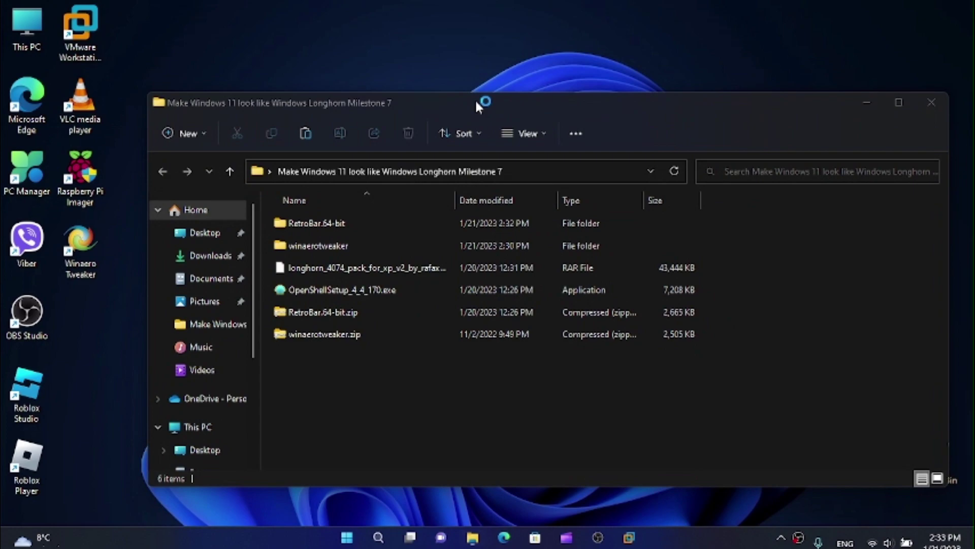
left_click(594, 409)
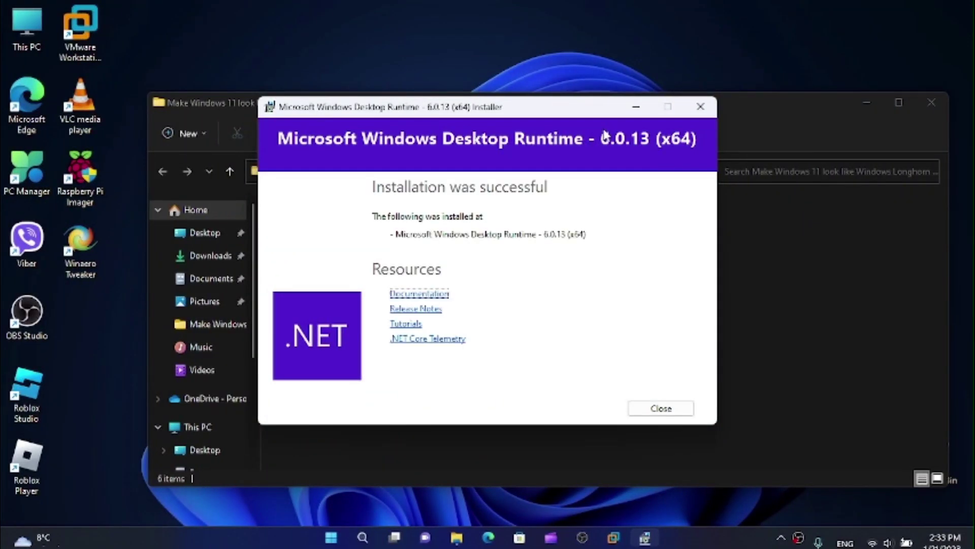
left_click(661, 408)
Start RetroBar.exe from the RetroBar.64-bit folder and minimise the Explorer window
double_click(285, 224)
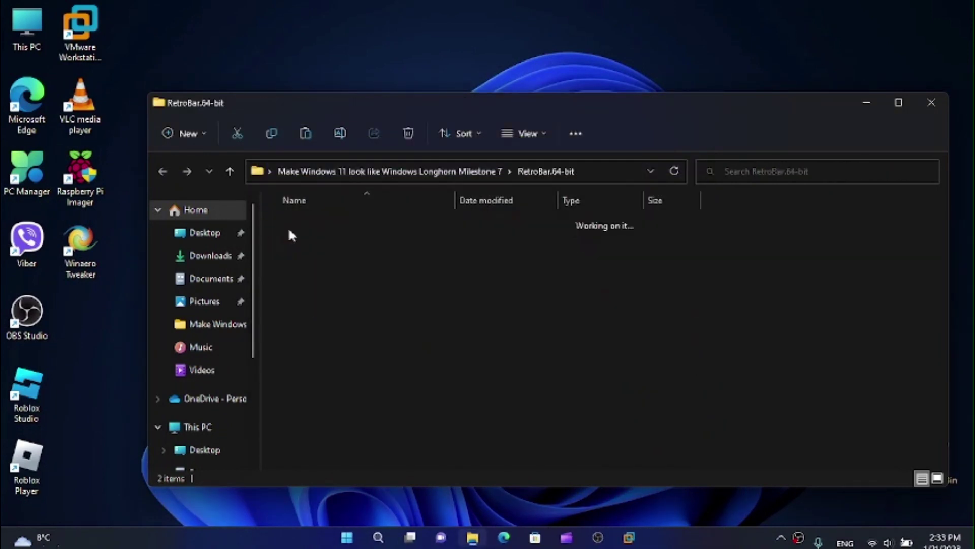
left_click(313, 245)
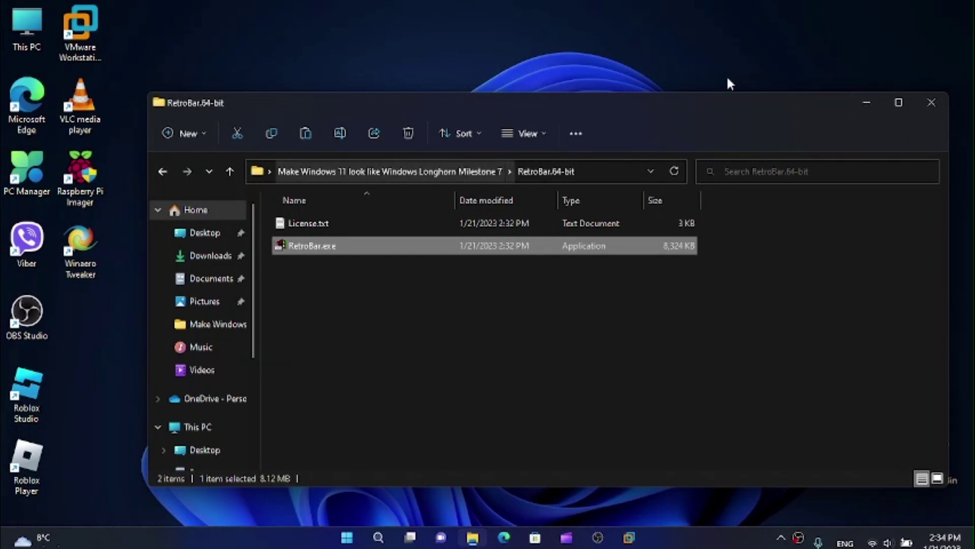
left_click(862, 106)
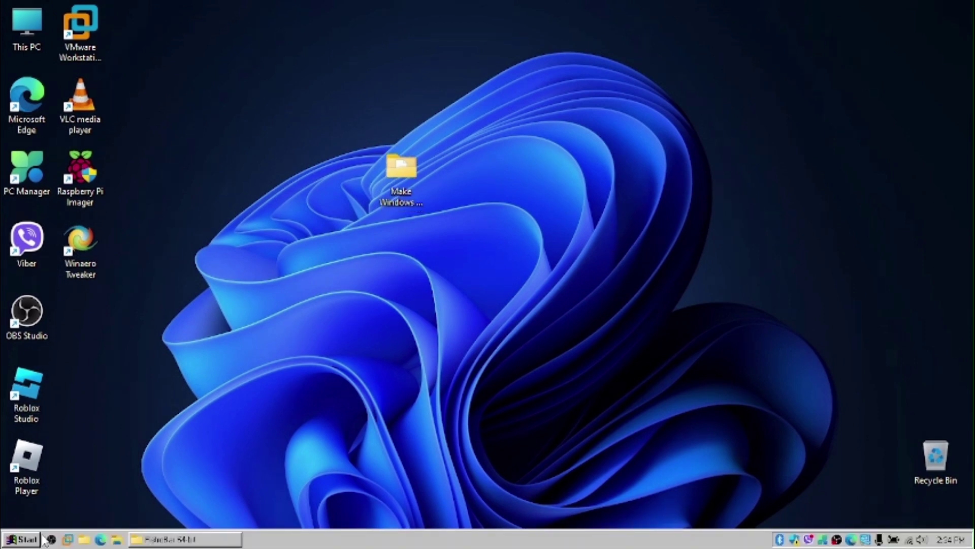
In RetroBar Properties, enable start at logon and apply the Windows Longhorn Aero theme
right_click(430, 542)
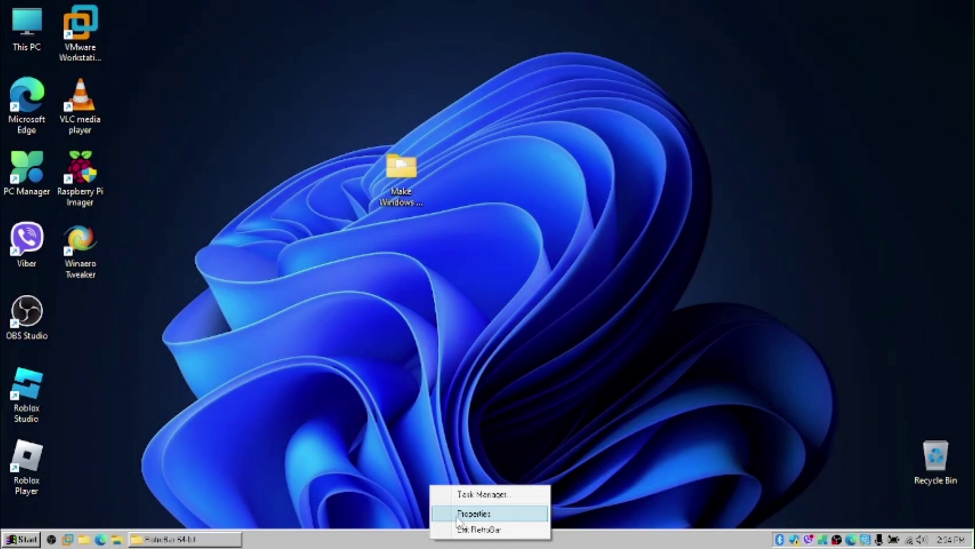
left_click(458, 515)
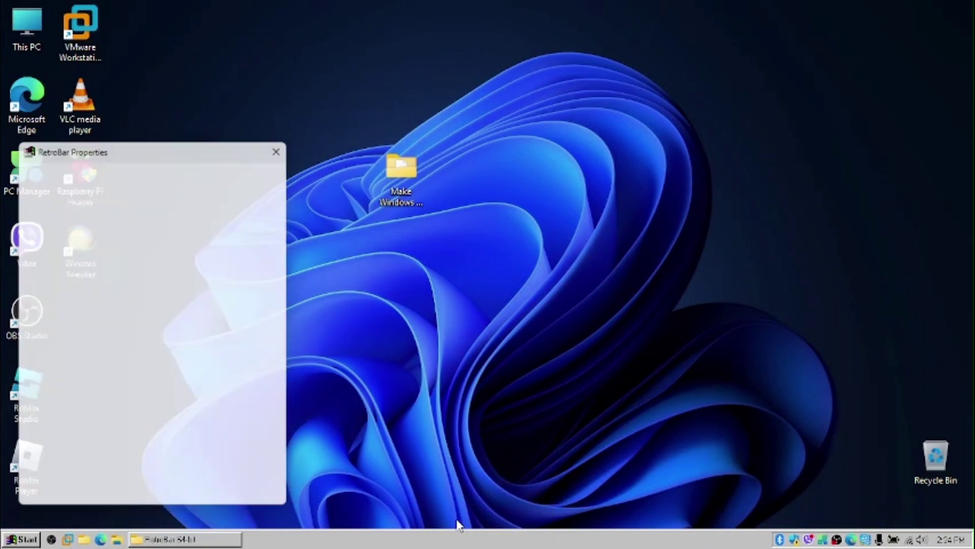
left_click(104, 167)
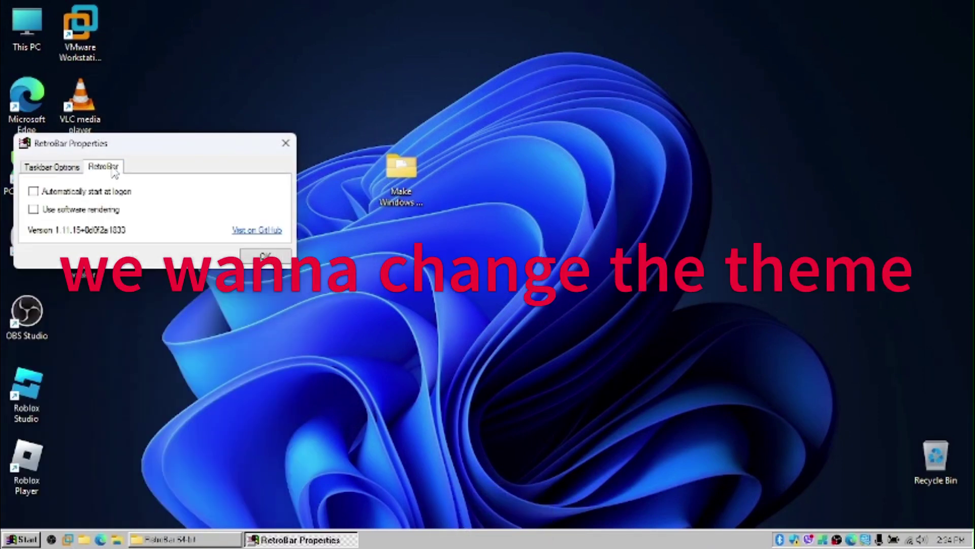
left_click_drag(173, 154, 247, 148)
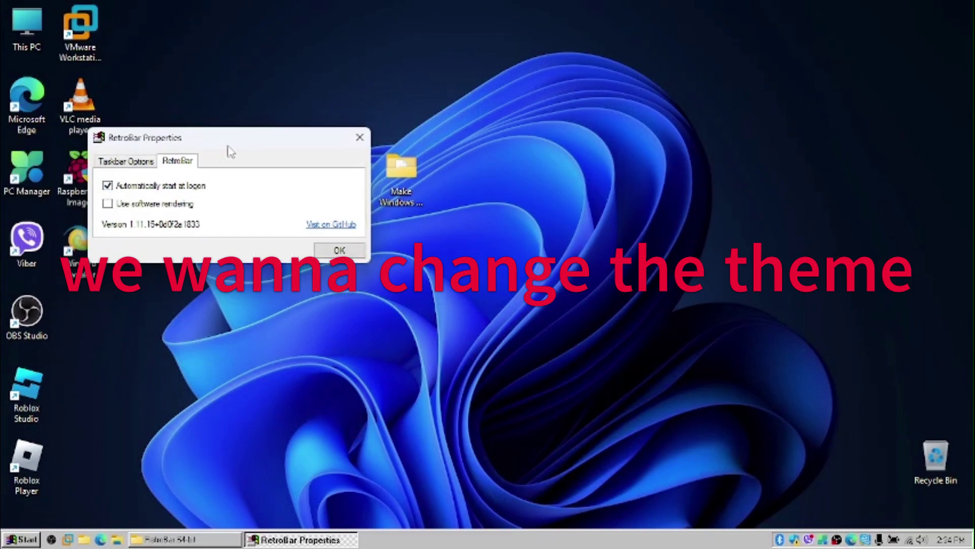
left_click(124, 161)
left_click(254, 248)
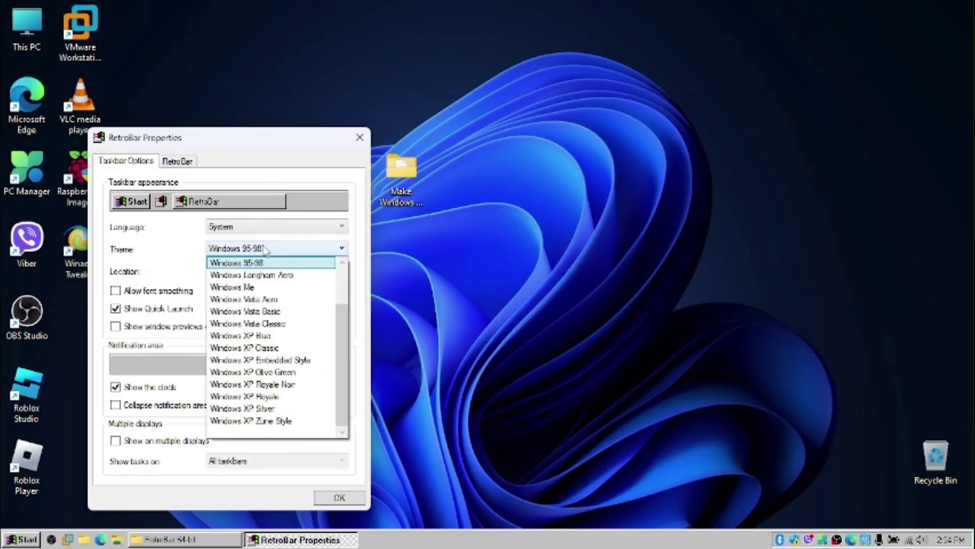
left_click(279, 278)
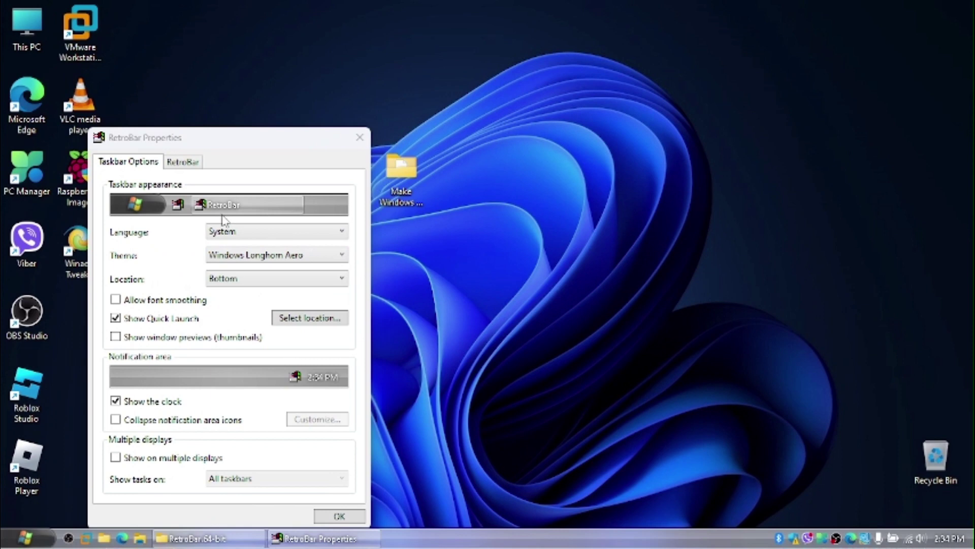
left_click_drag(209, 138, 273, 106)
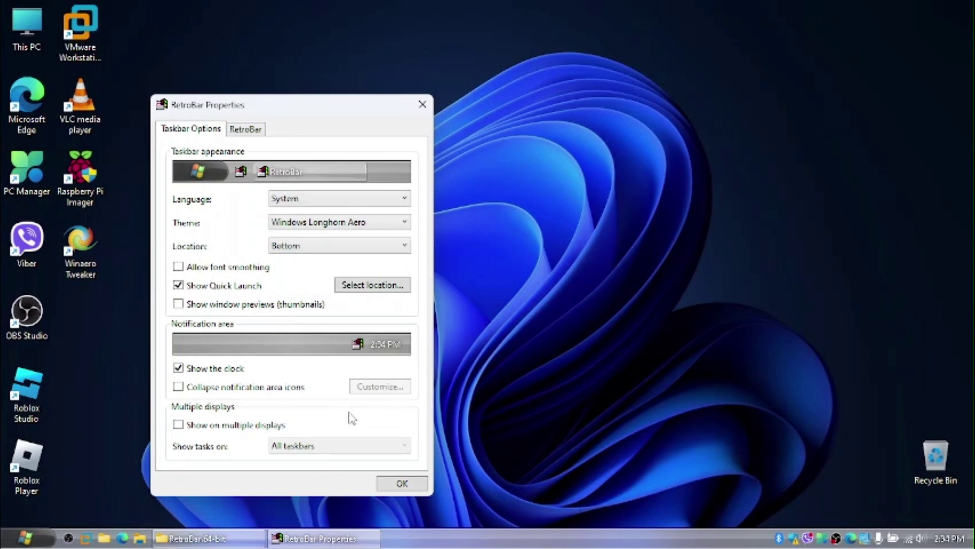
left_click(390, 484)
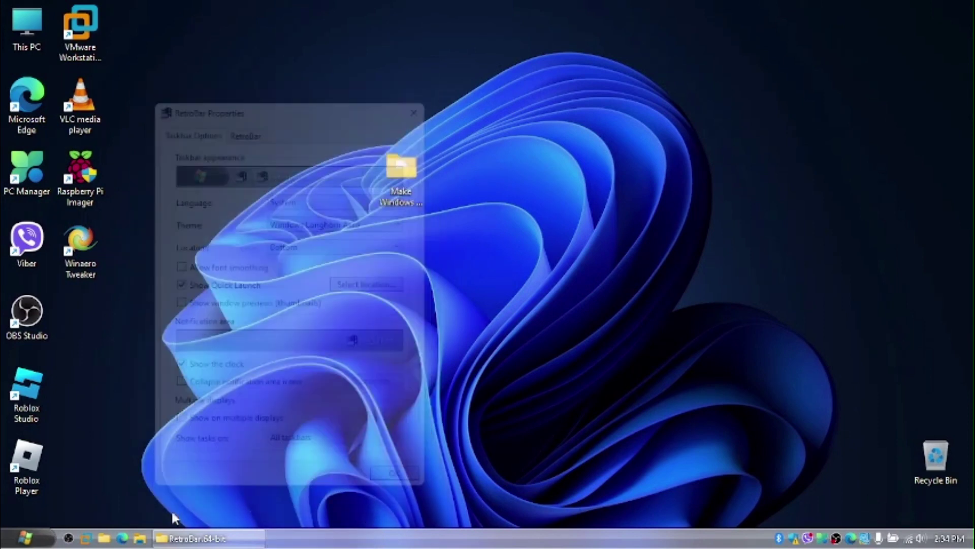
left_click(38, 543)
left_click(38, 543)
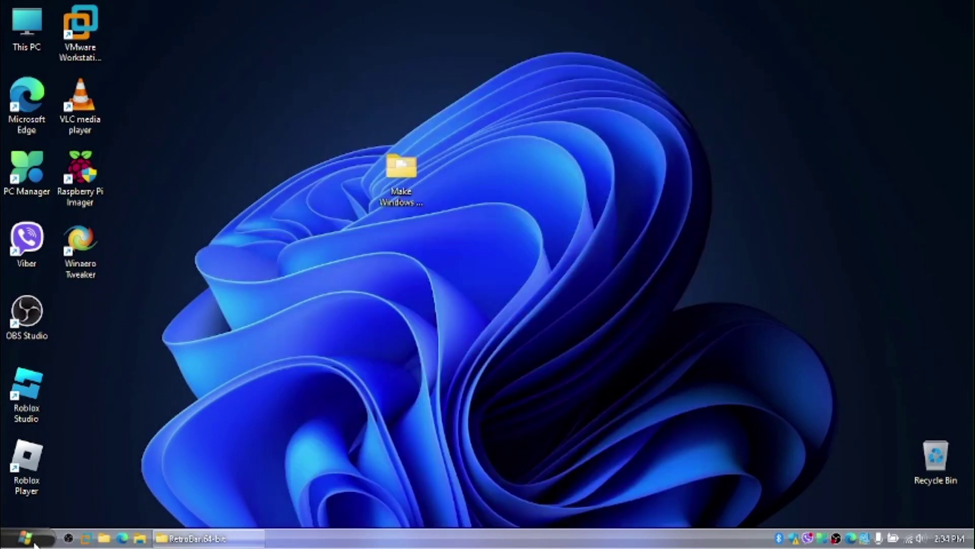
Run OpenShellSetup_4_4_170.exe and install Open-Shell with the Classic Explorer feature excluded
left_click(231, 542)
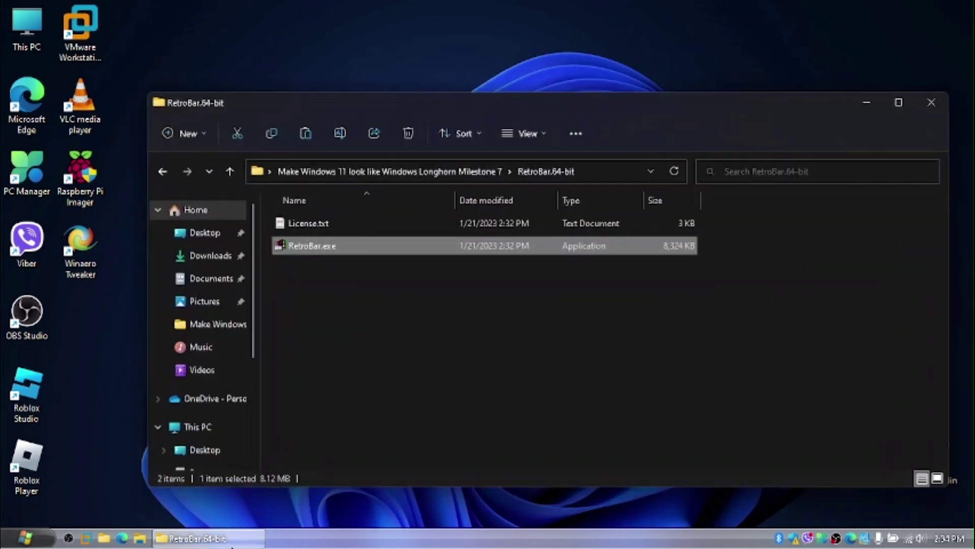
left_click(405, 172)
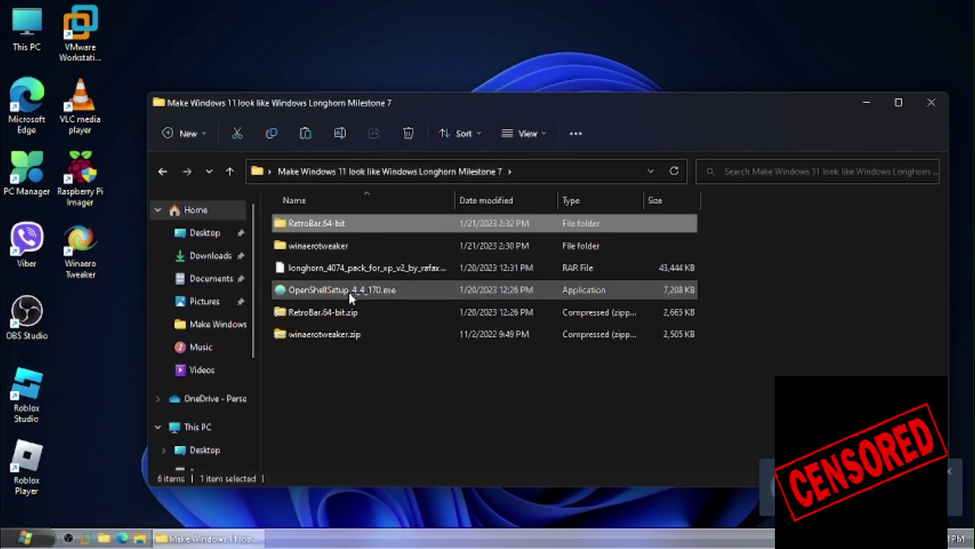
double_click(345, 295)
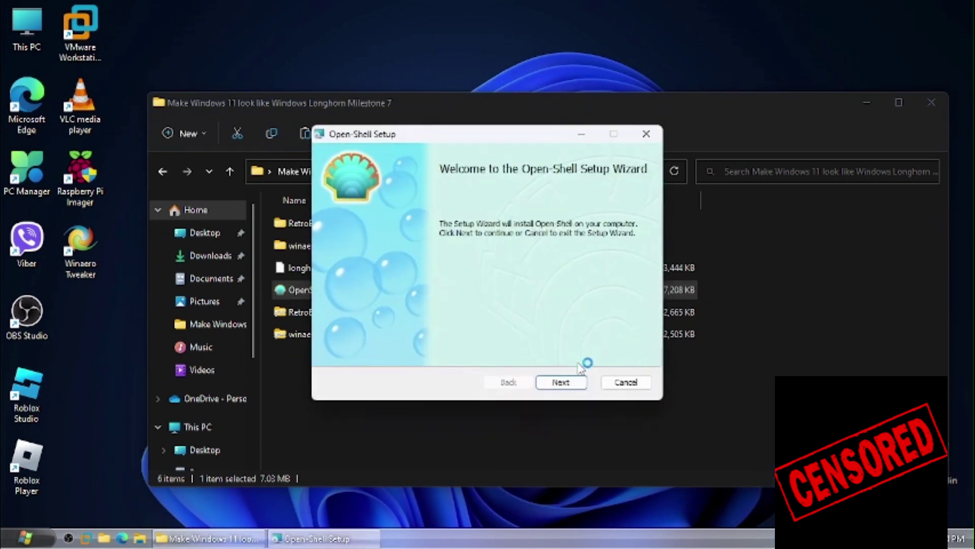
left_click(559, 383)
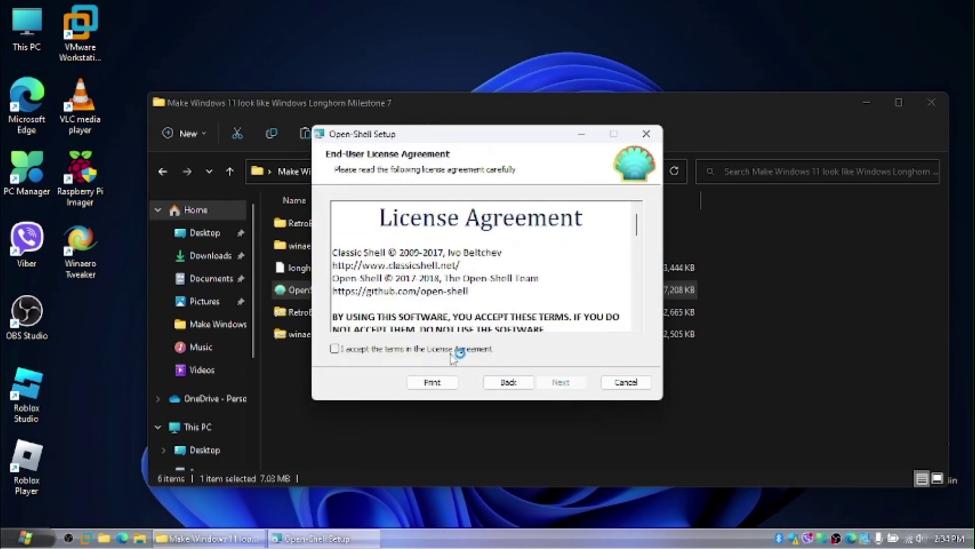
left_click(446, 350)
scroll(524, 300, "down", 5)
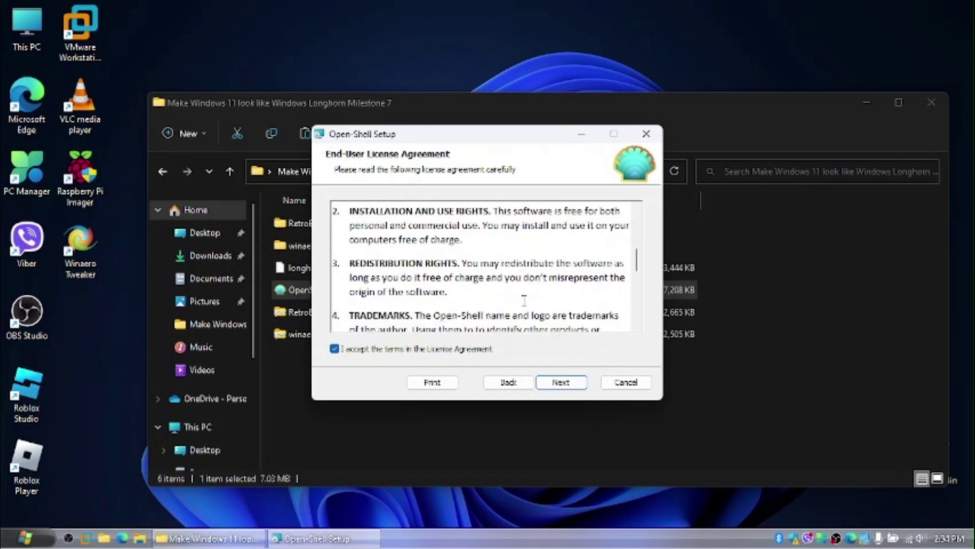
left_click(561, 382)
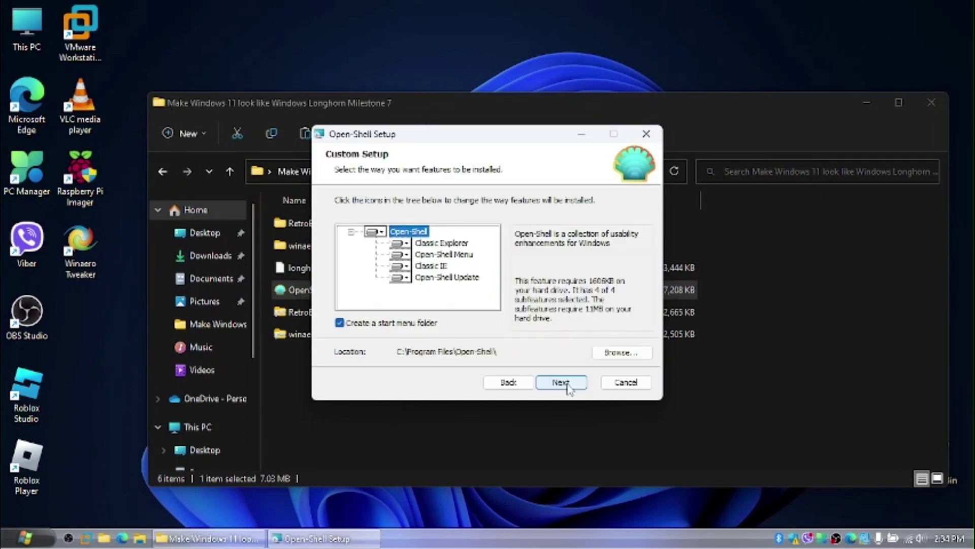
left_click(398, 243)
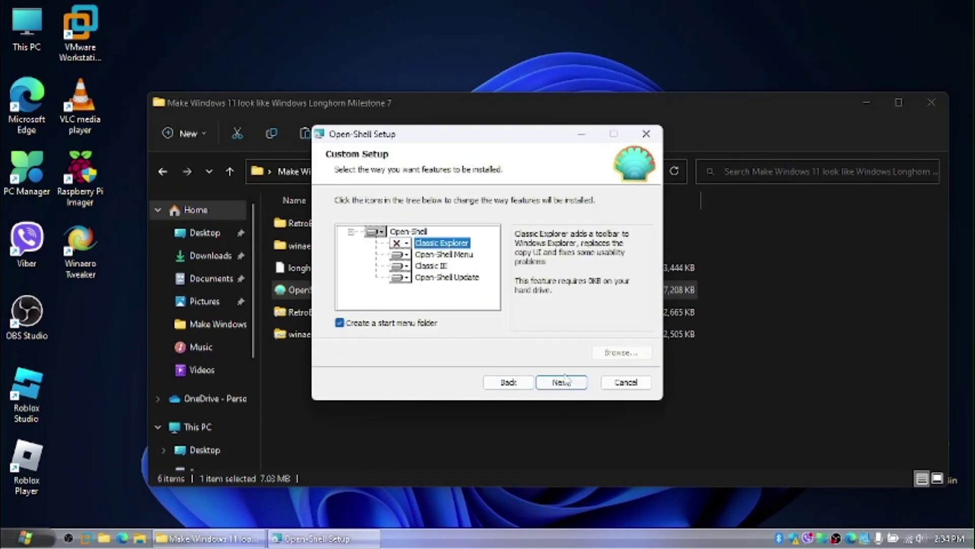
left_click(561, 382)
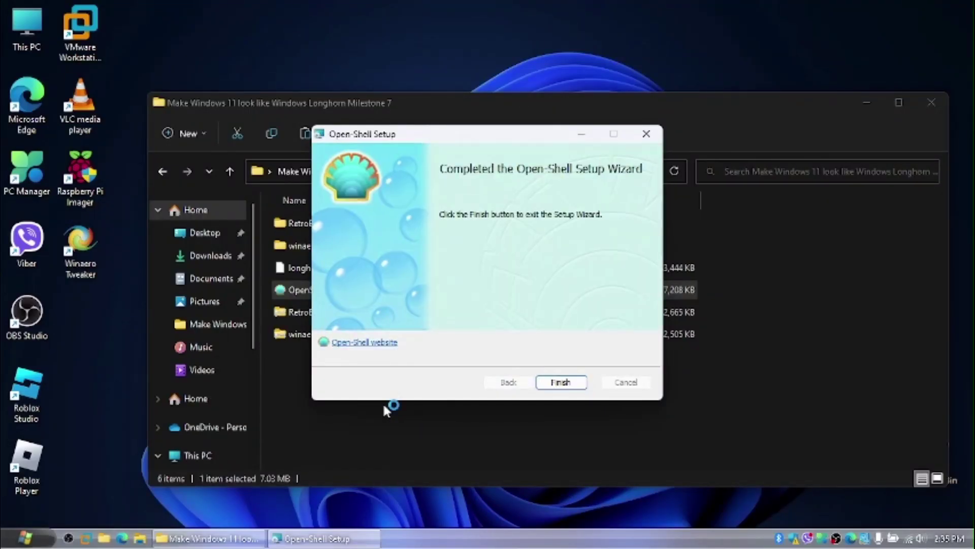
left_click(563, 382)
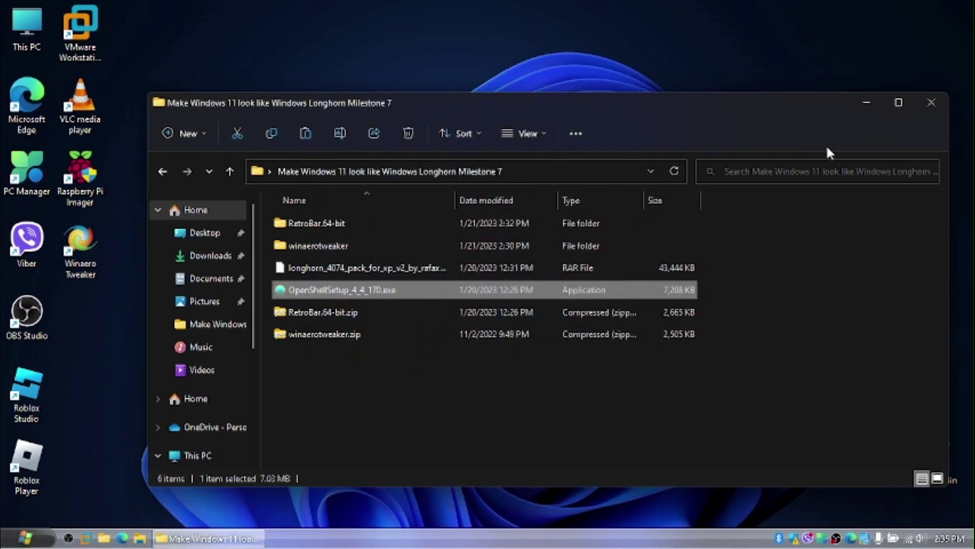
Set the Open-Shell start menu to Classic with two columns using the Smoked Glass skin
left_click(866, 103)
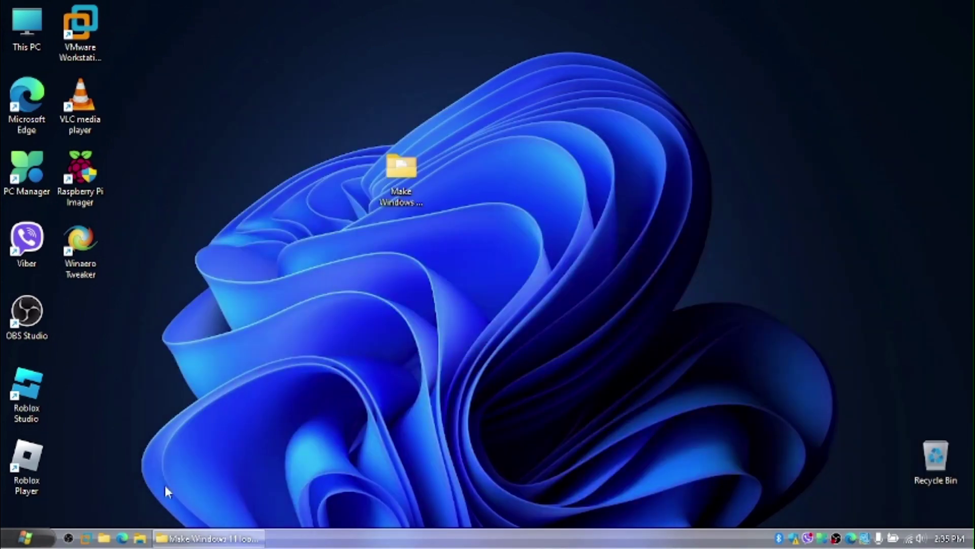
left_click(26, 539)
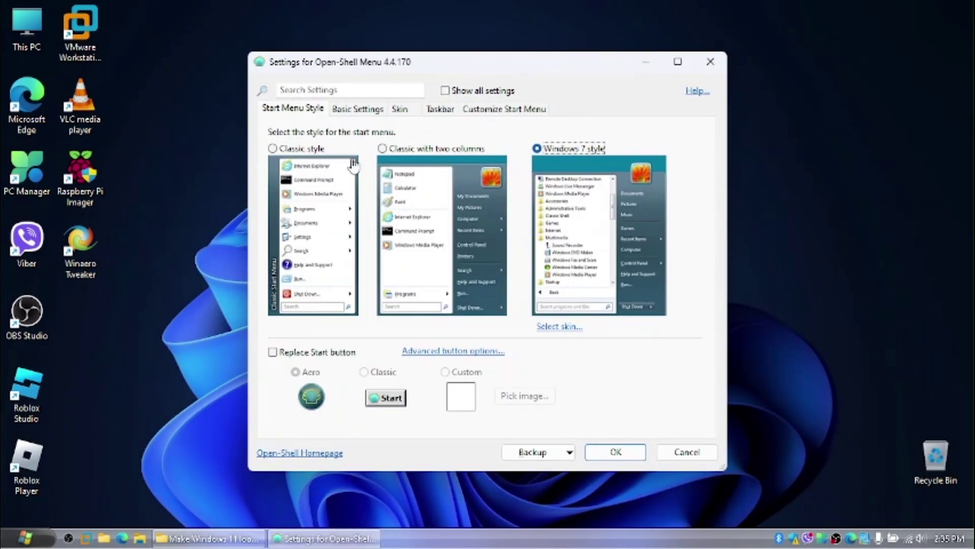
left_click(392, 151)
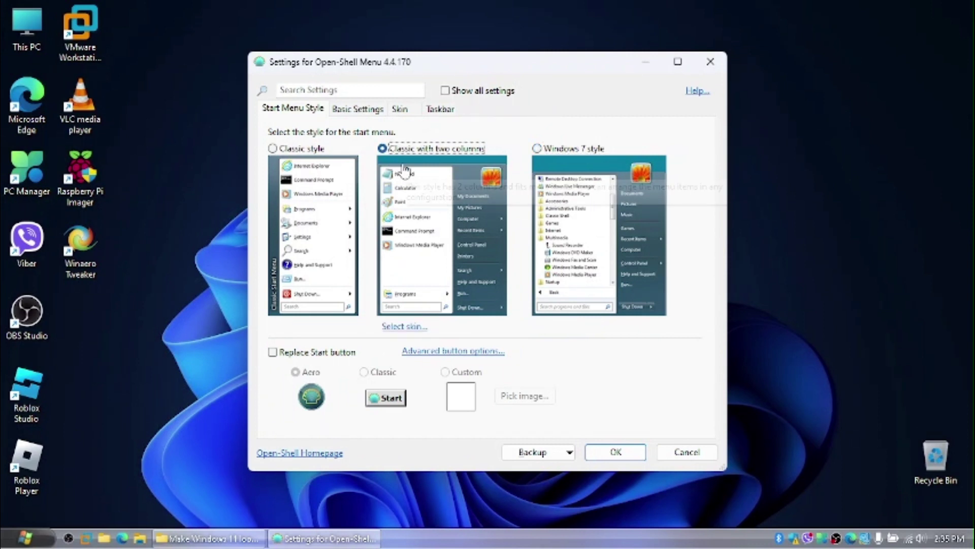
left_click(398, 111)
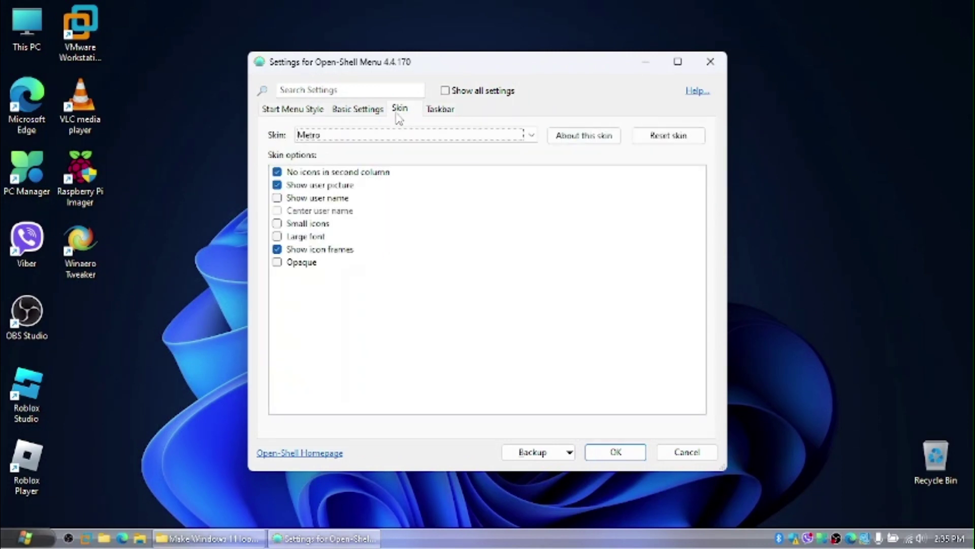
left_click(381, 135)
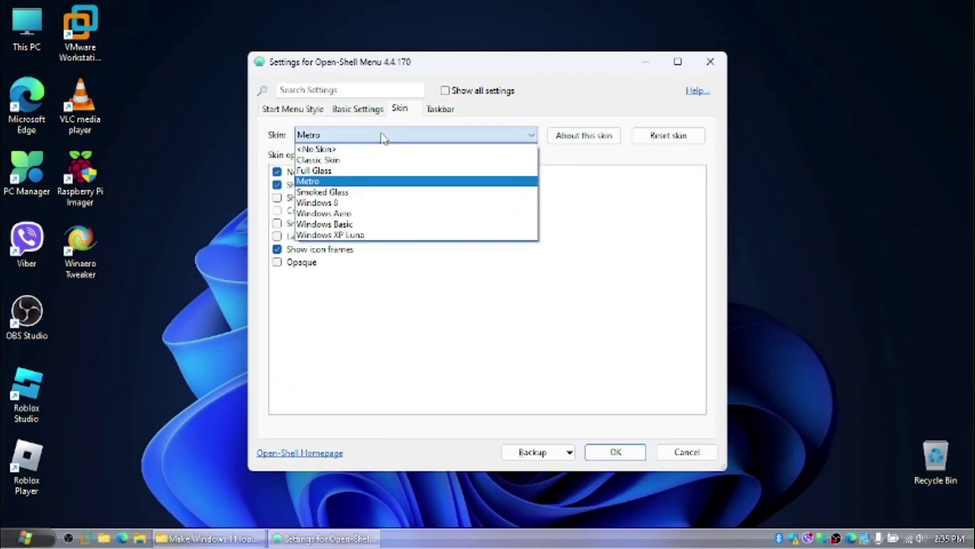
left_click(330, 192)
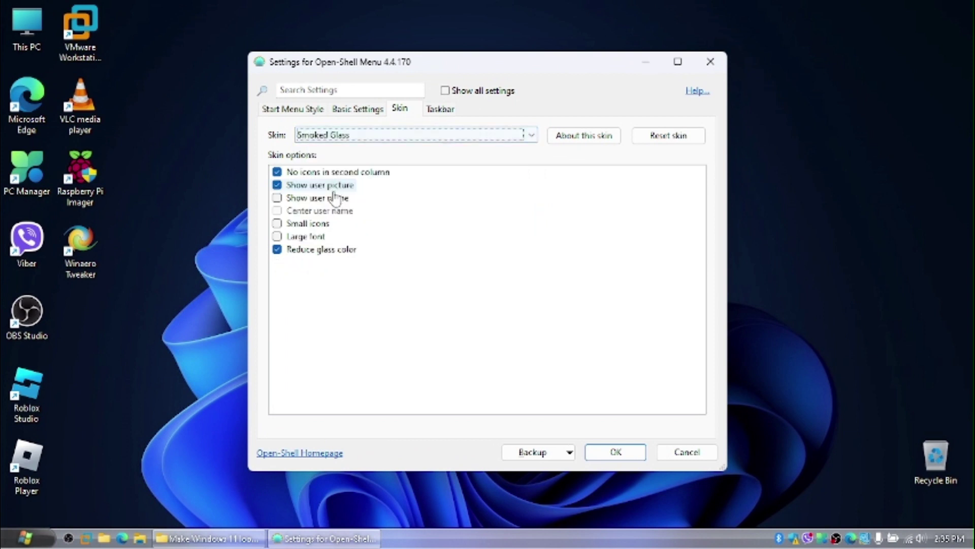
left_click(19, 540)
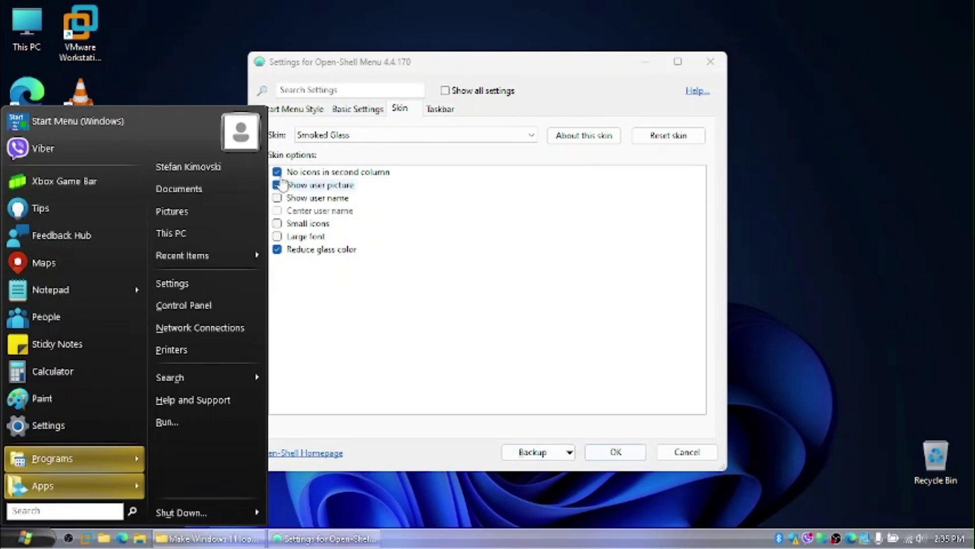
Preview the Windows XP Luna skin, revert to Smoked Glass, and save the settings
left_click(311, 137)
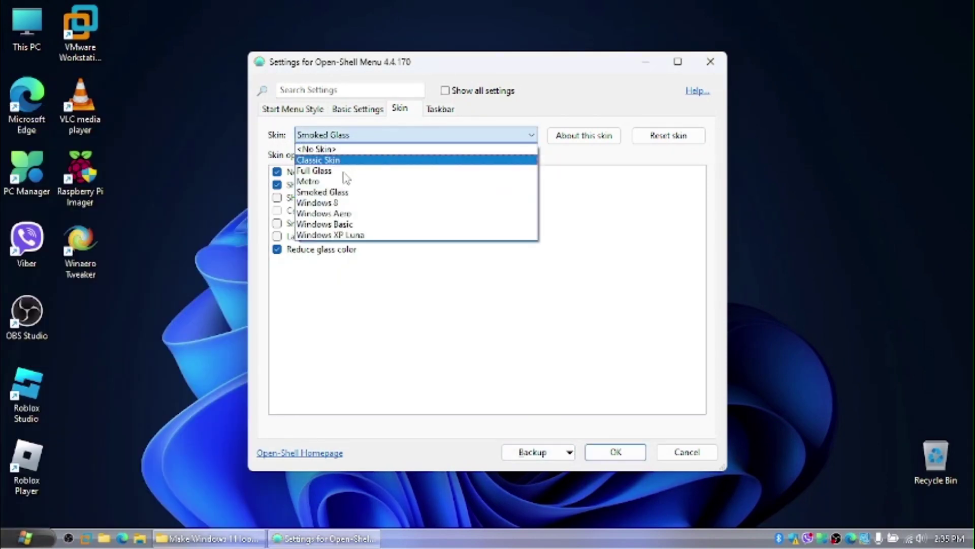
left_click(357, 236)
key("super")
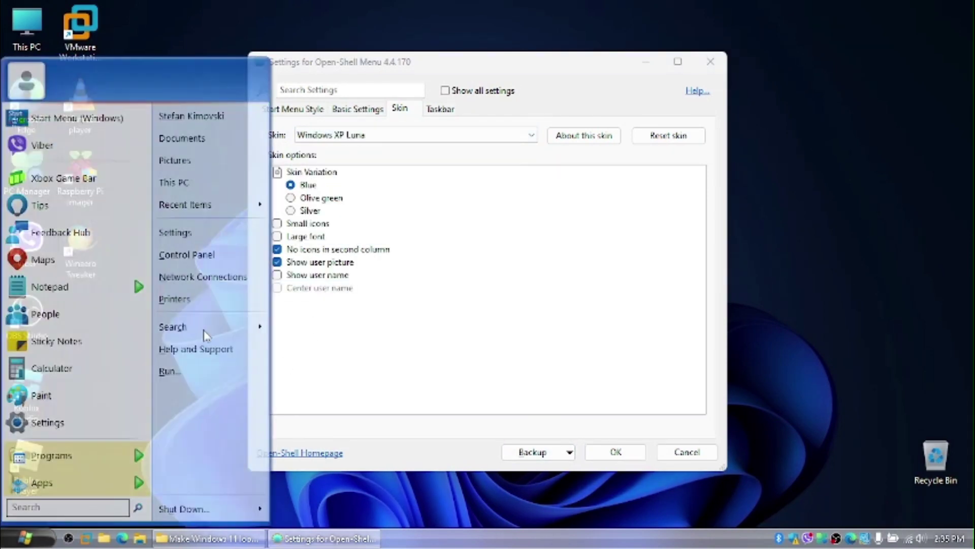
left_click(328, 138)
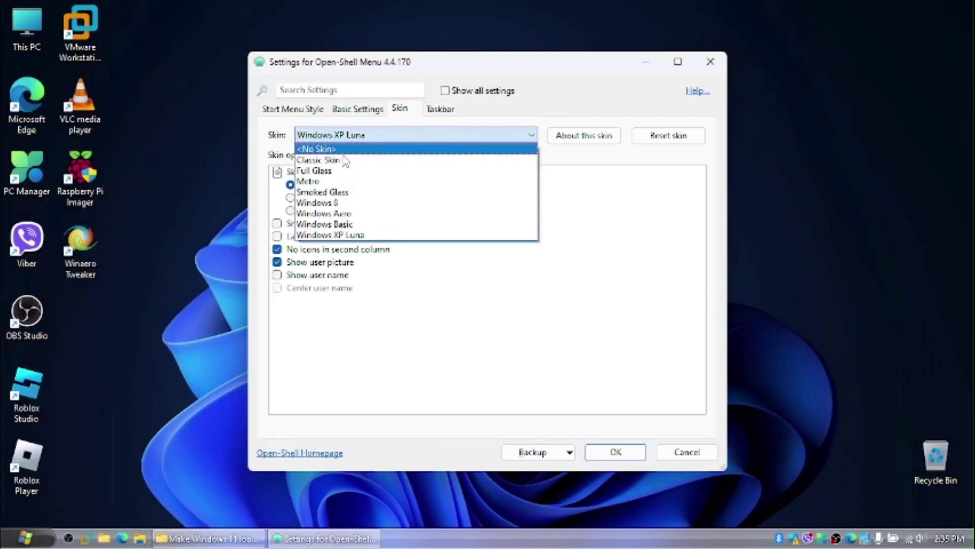
left_click(347, 193)
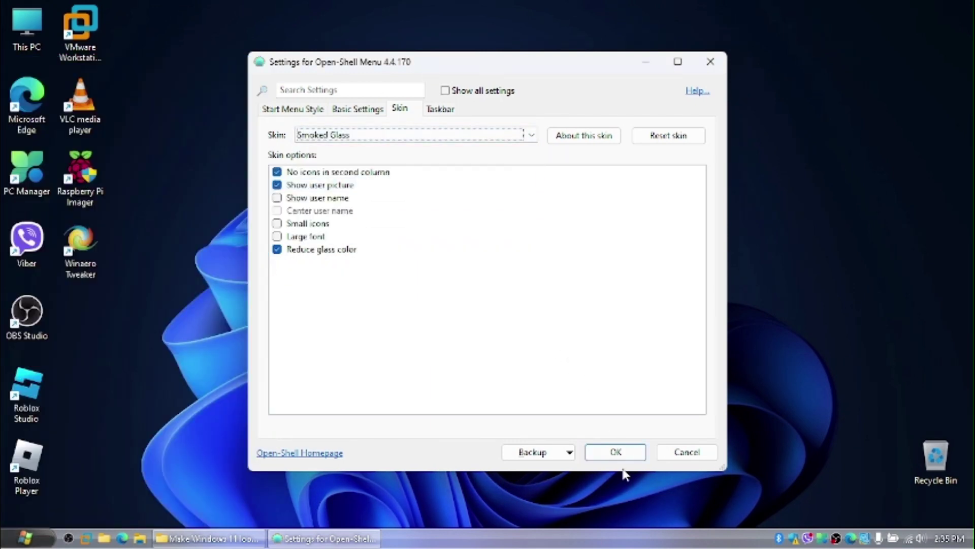
left_click(617, 452)
key("super")
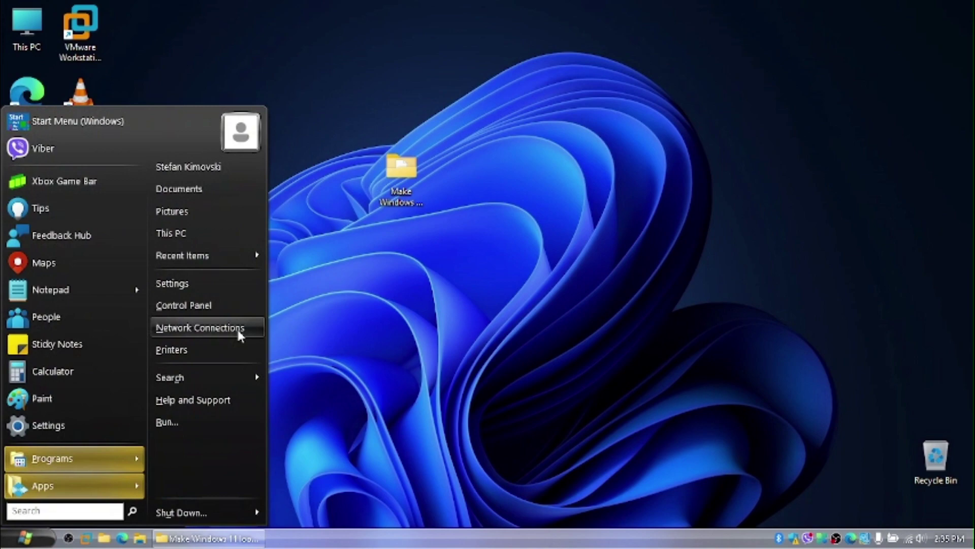
Use 7-Zip to extract the longhorn_4074 RAR pack into a longhorn_4074 folder beside it
left_click(250, 543)
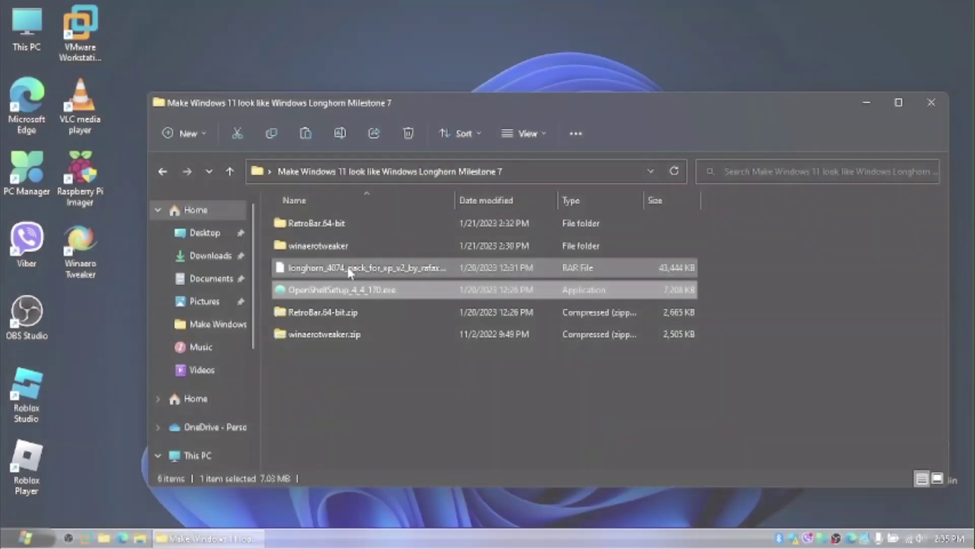
left_click(348, 269)
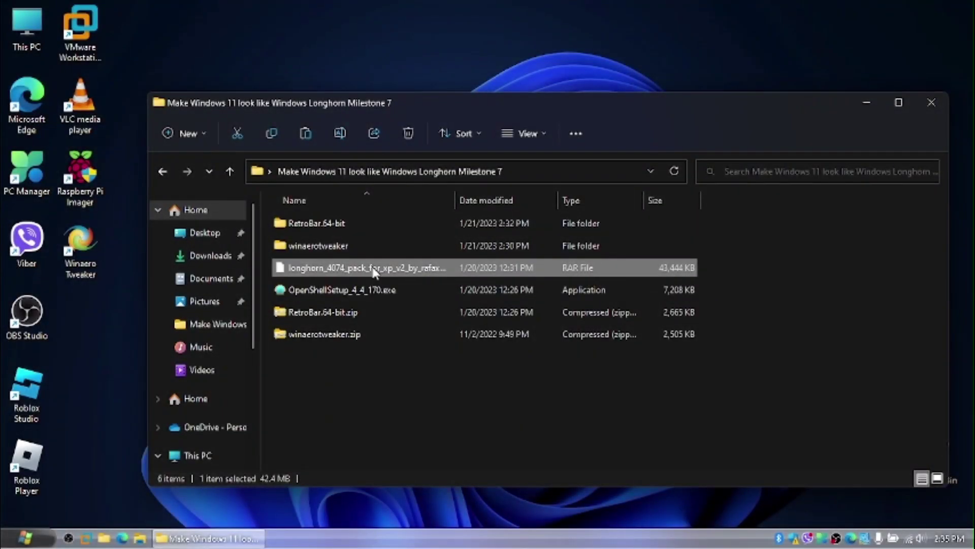
right_click(373, 271)
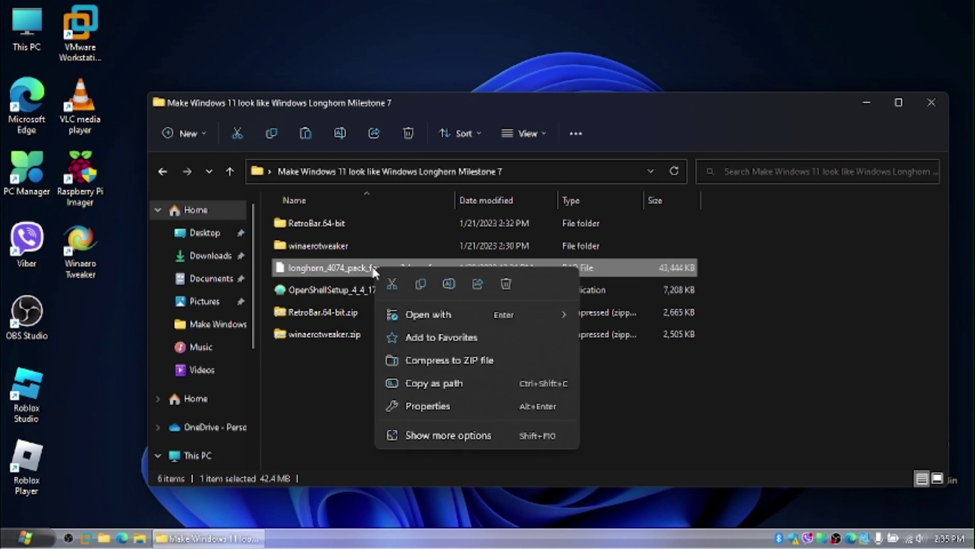
left_click(320, 273)
right_click(320, 273)
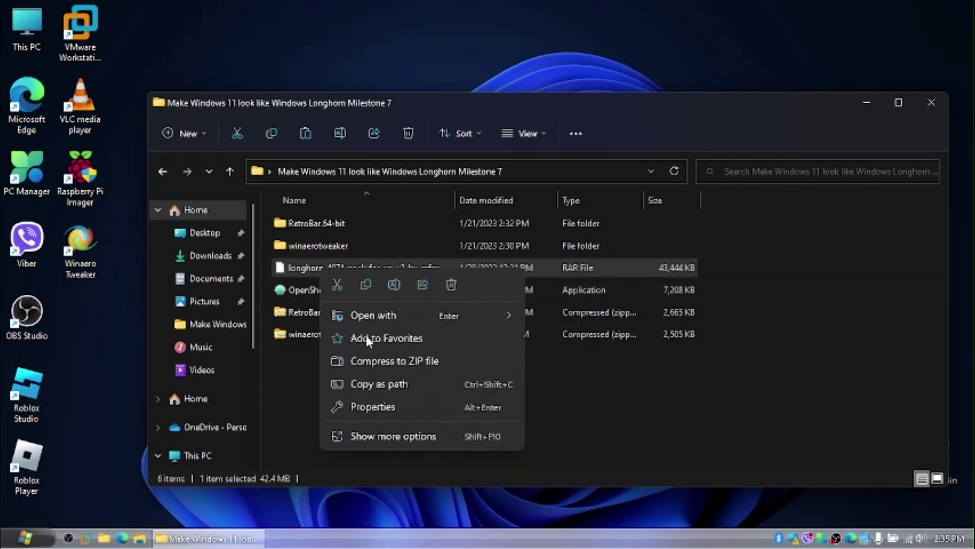
left_click(389, 434)
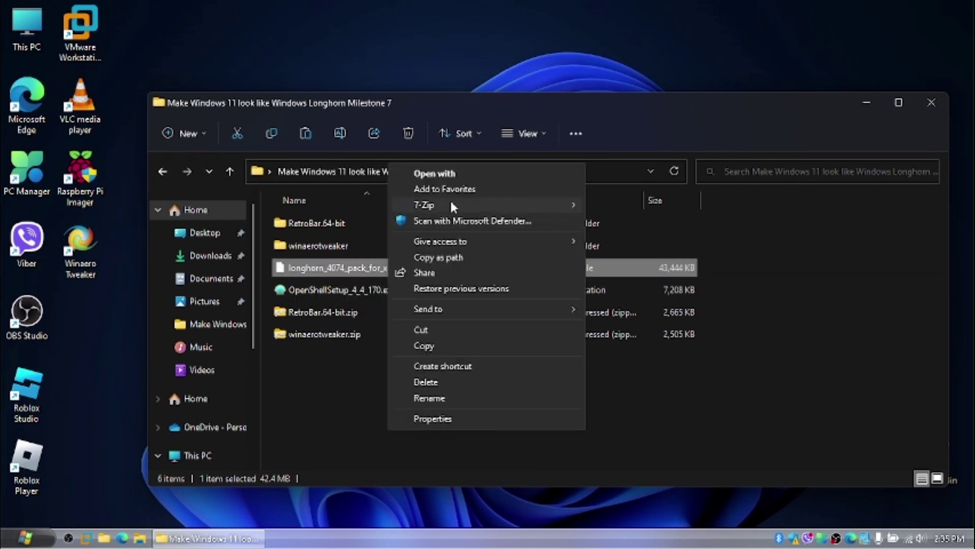
mouse_move(450, 204)
left_click(686, 269)
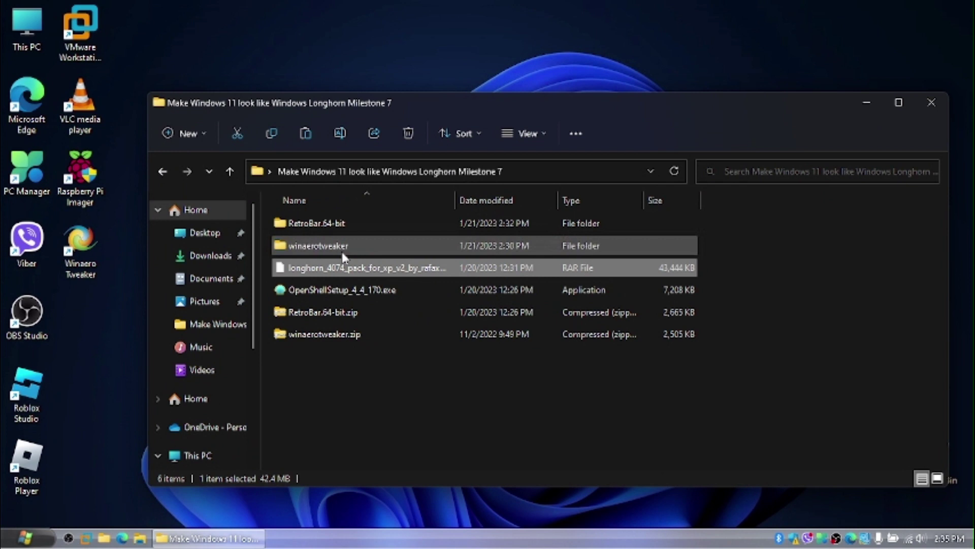
Open the extracted pack's Longhorn 4074 Pack for XP v2 > Longhorn Wallpapers folder
left_click(376, 223)
double_click(376, 222)
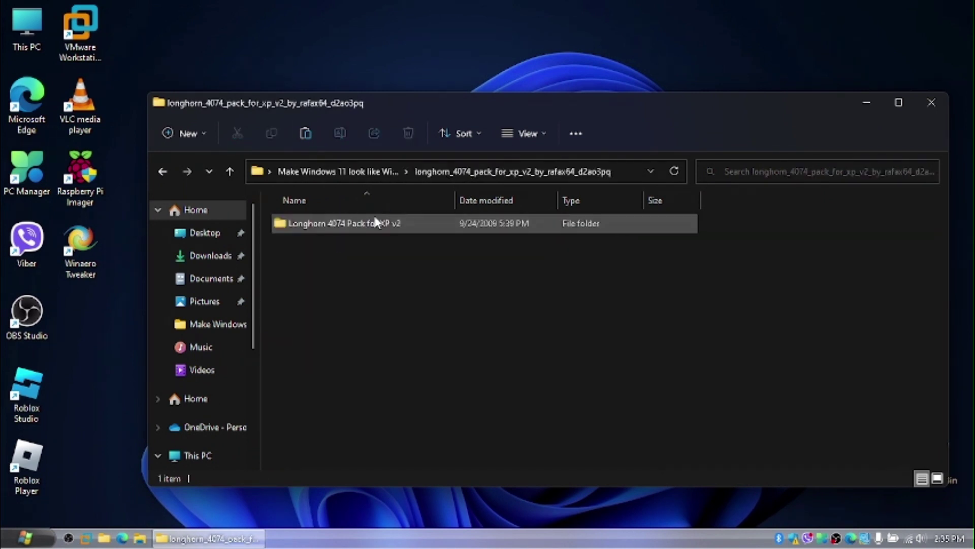
double_click(374, 223)
scroll(431, 334, "down", 1)
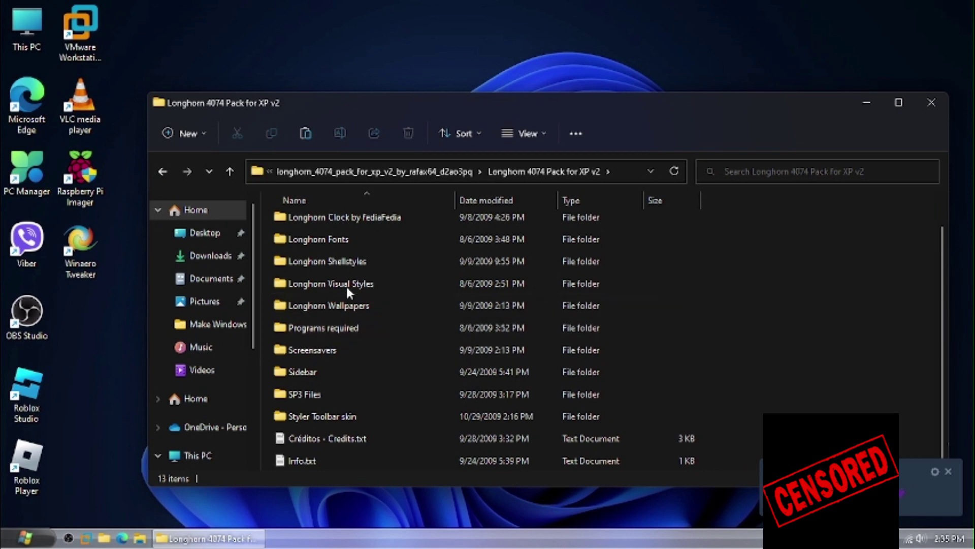
double_click(352, 305)
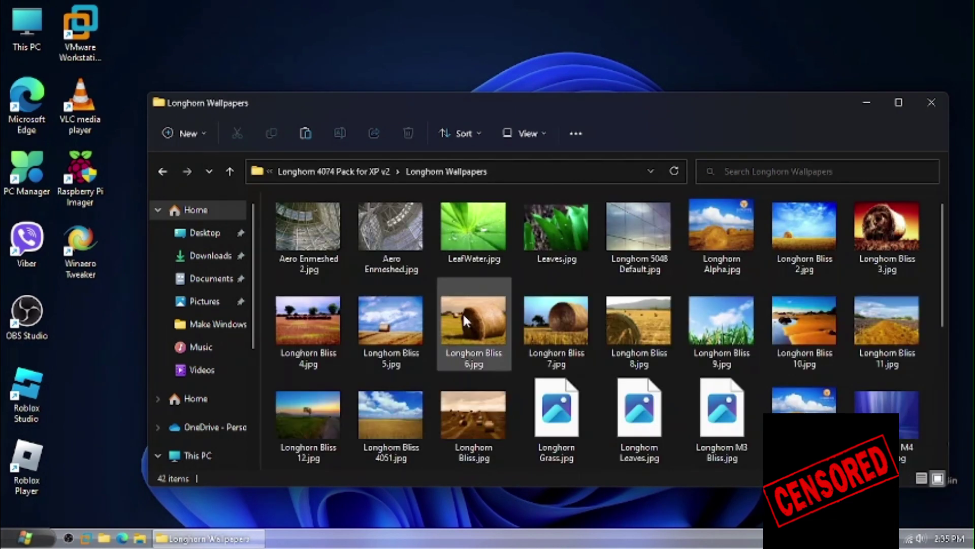
Set Longhorn M8 Bliss.jpg as the desktop background, then return to the pack folder
scroll(465, 314, "down", 3)
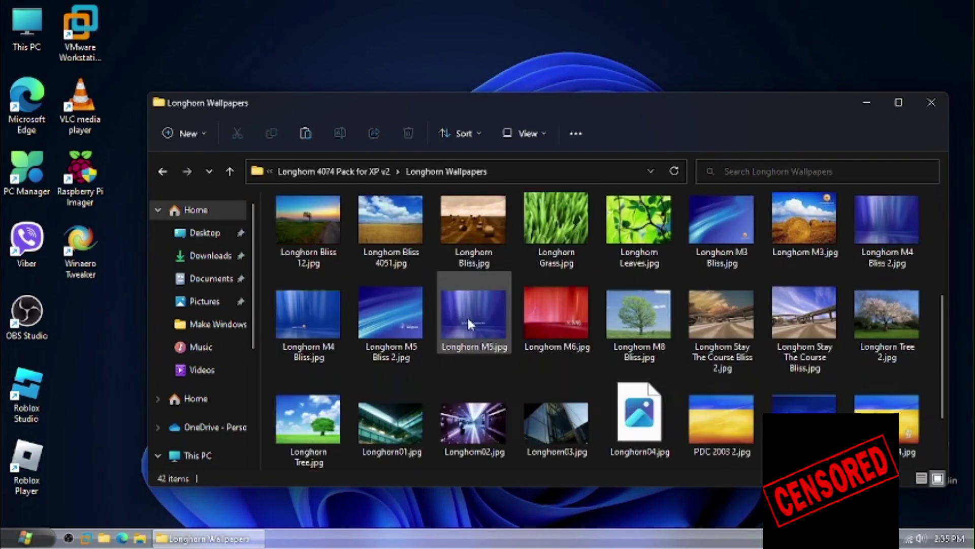
left_click(616, 316)
right_click(620, 317)
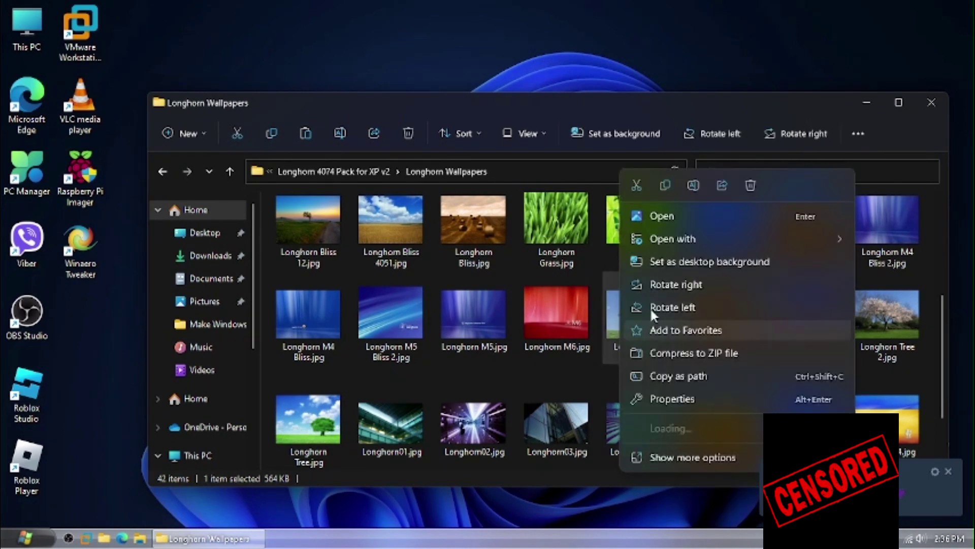
left_click(654, 254)
left_click_drag(405, 97, 333, 87)
left_click(276, 154)
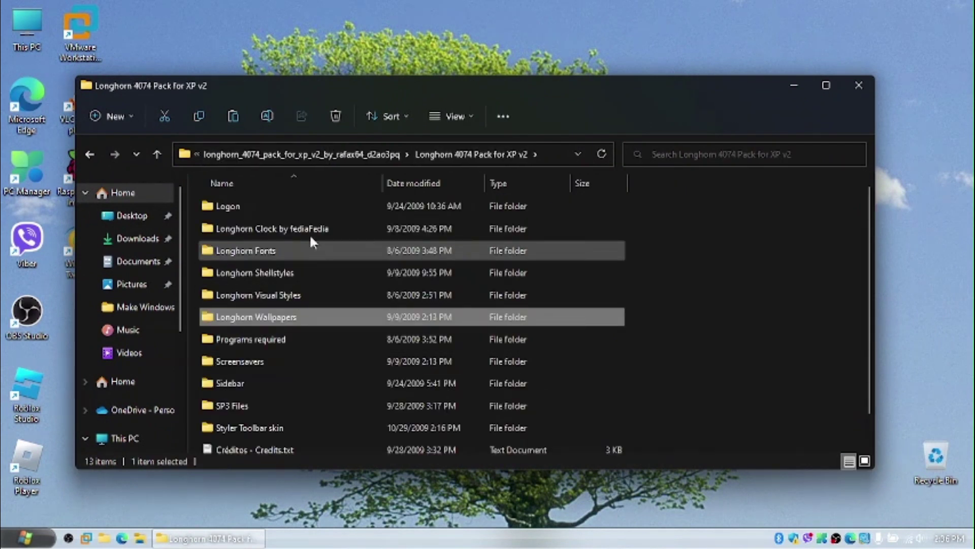
Run Sidebar.exe from the Sidebar folder and install the .NET Framework 3.5 it requires
double_click(267, 382)
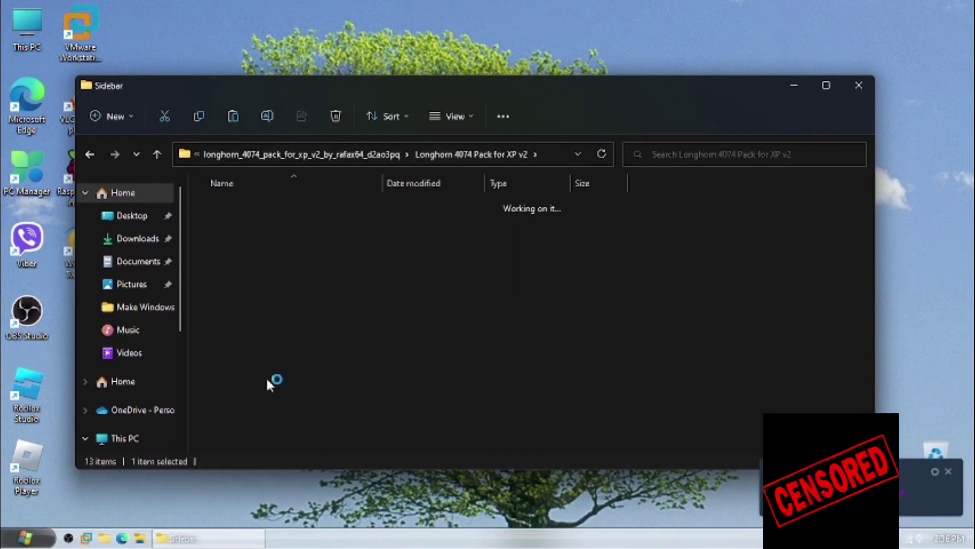
double_click(328, 384)
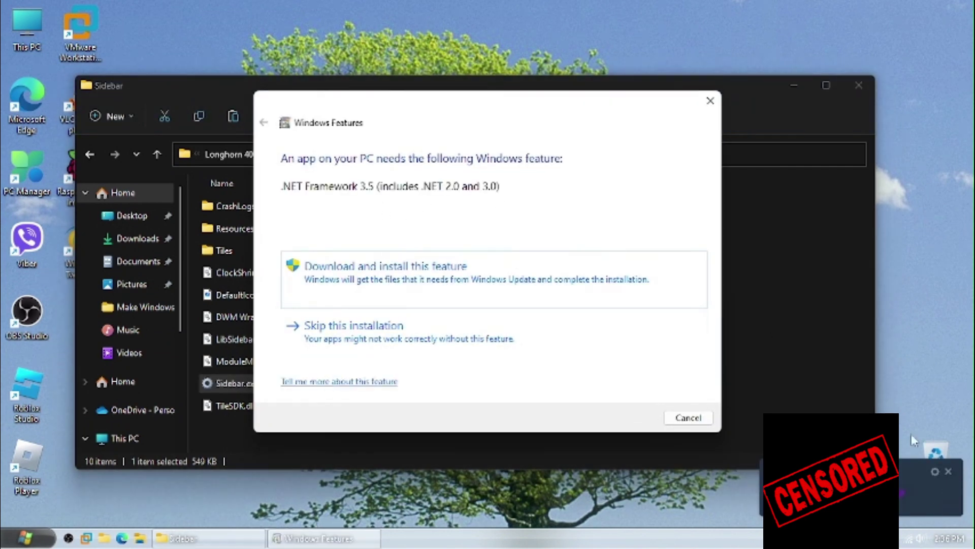
left_click(371, 265)
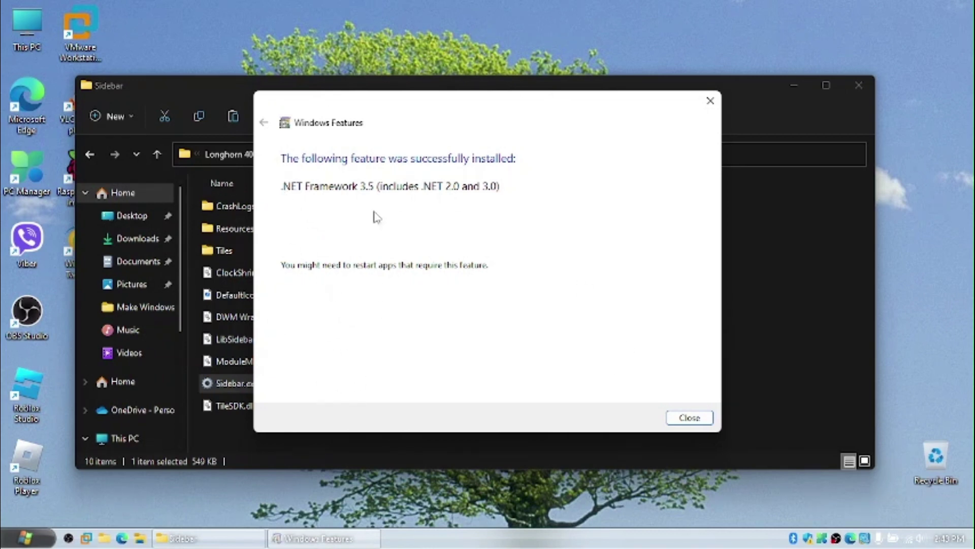
Dismiss the .NET success message and place the Recycle Bin at the desktop's right edge
left_click(687, 417)
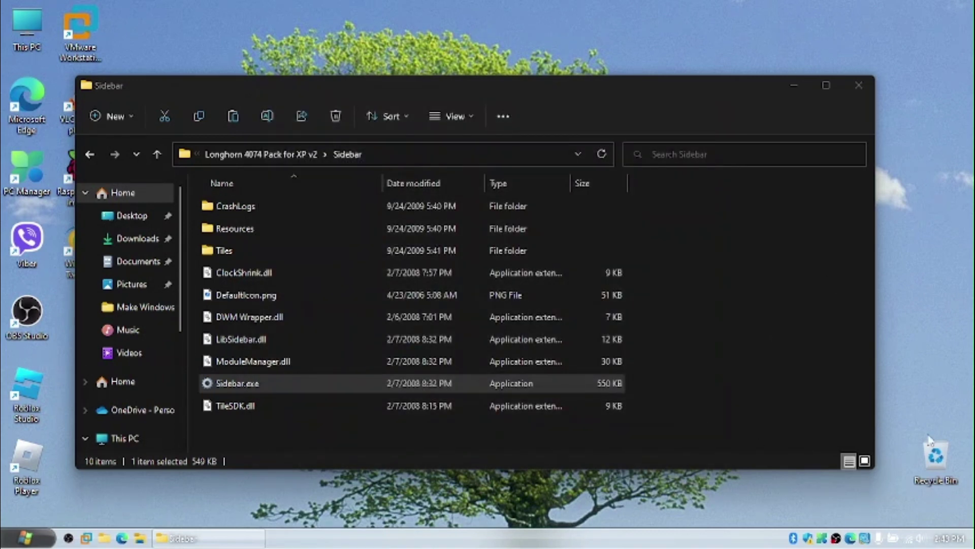
left_click_drag(829, 500, 740, 478)
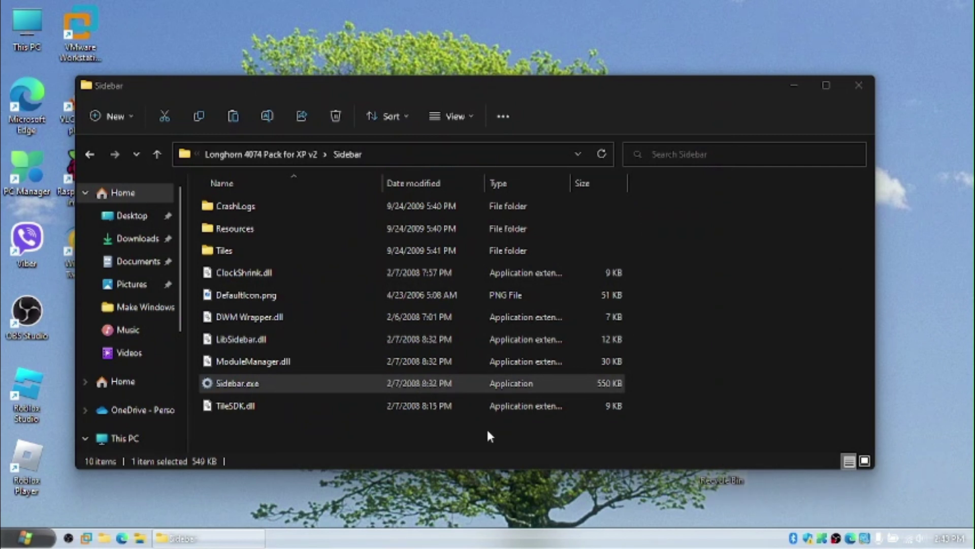
left_click(243, 389)
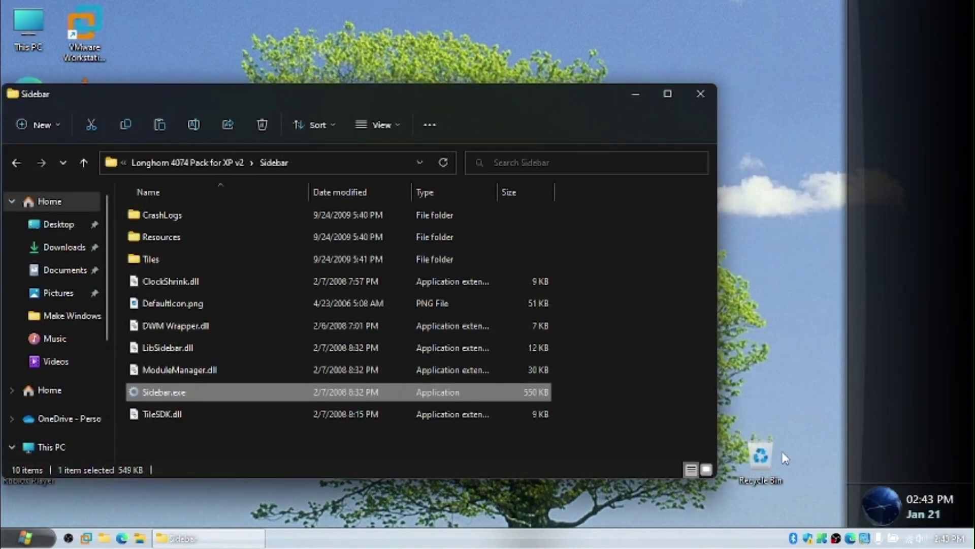
left_click_drag(795, 454, 825, 458)
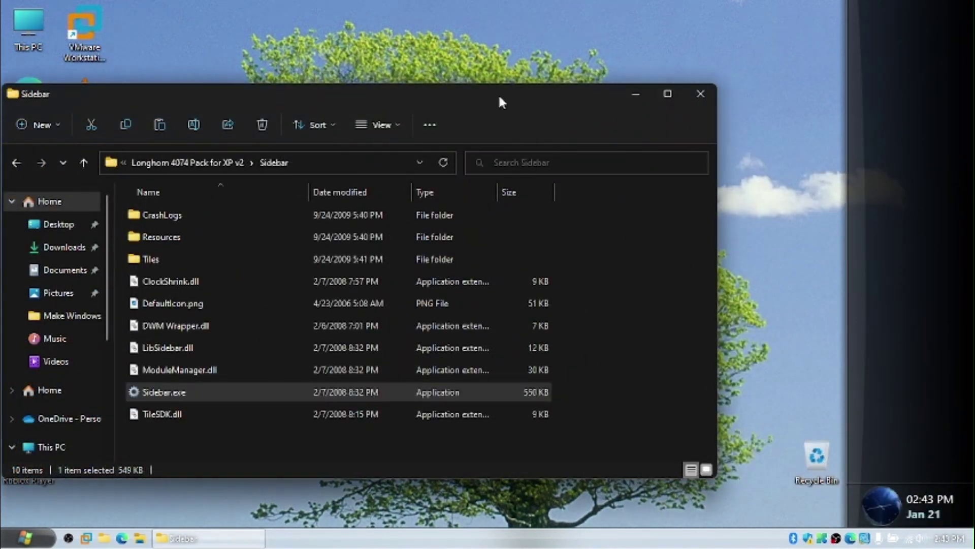
Go up to the Longhorn 4074 Pack for XP v2 folder and close File Explorer
left_click_drag(498, 98, 628, 84)
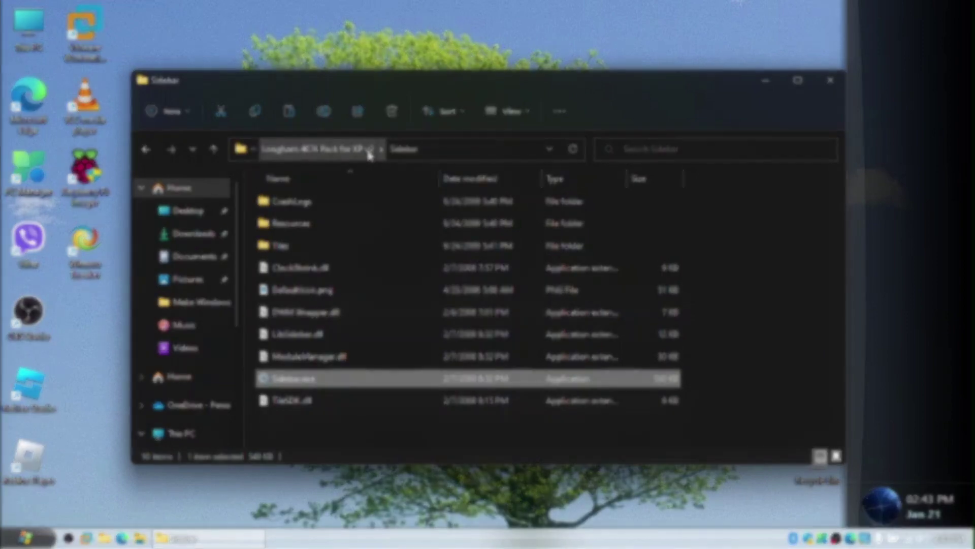
left_click(320, 149)
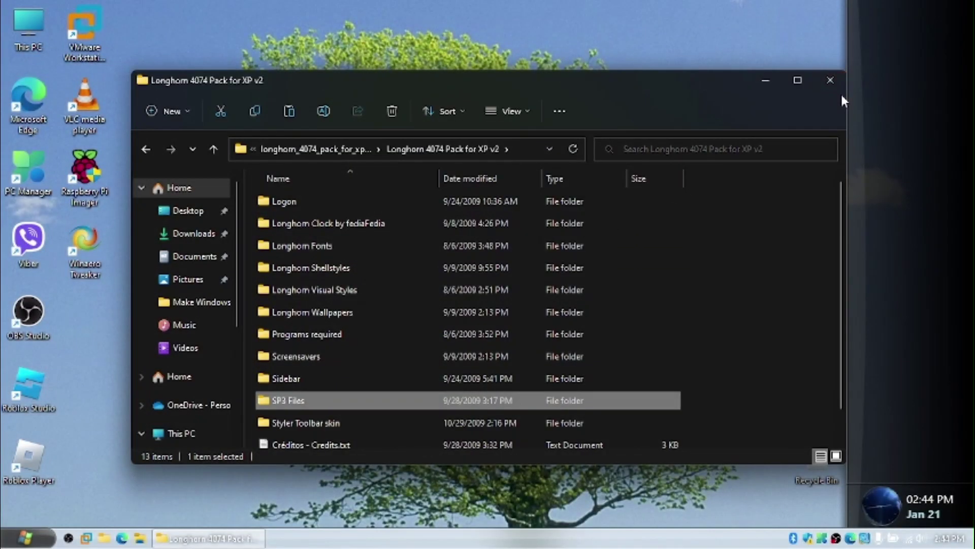
left_click(836, 82)
Set the mouse pointer scheme to (None) through Personalize > Themes > Mouse cursor, then close Settings
right_click(306, 284)
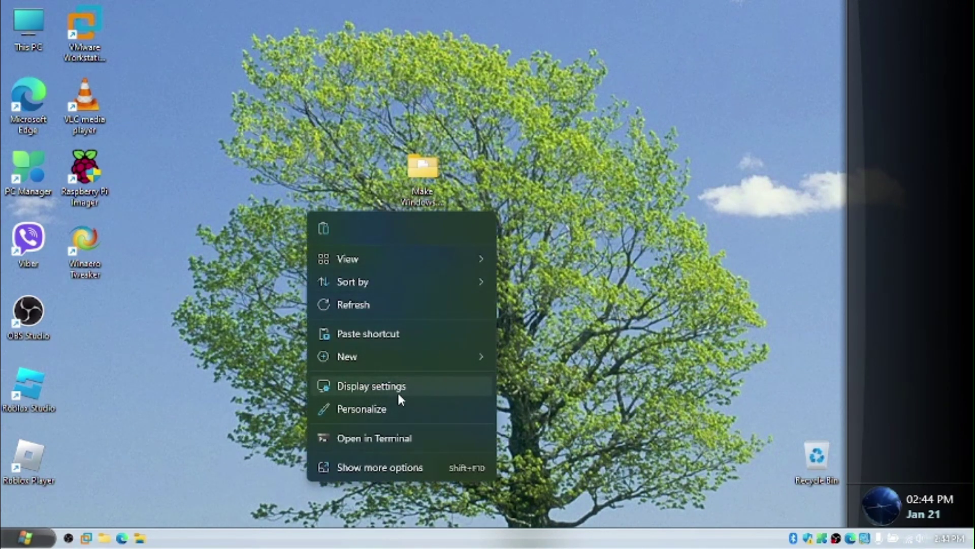
left_click(367, 413)
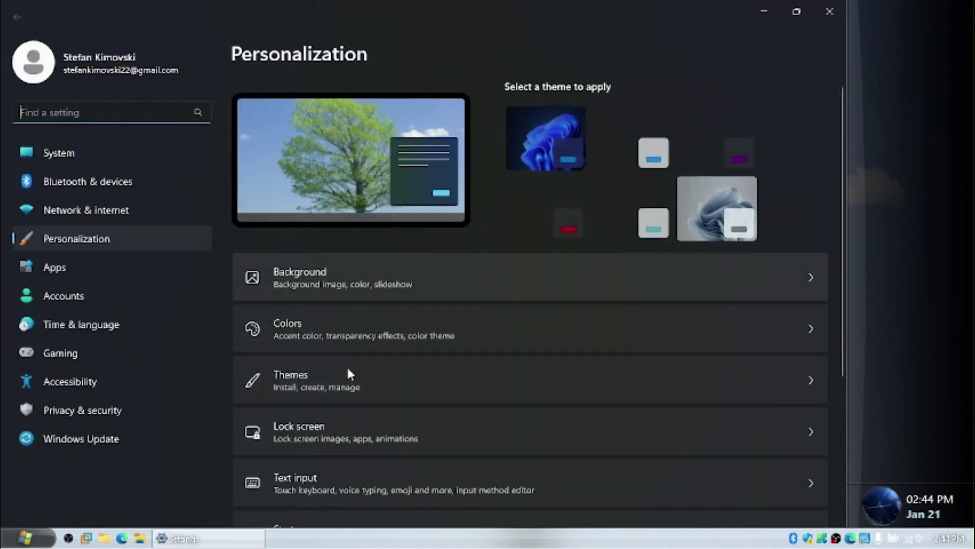
left_click(311, 374)
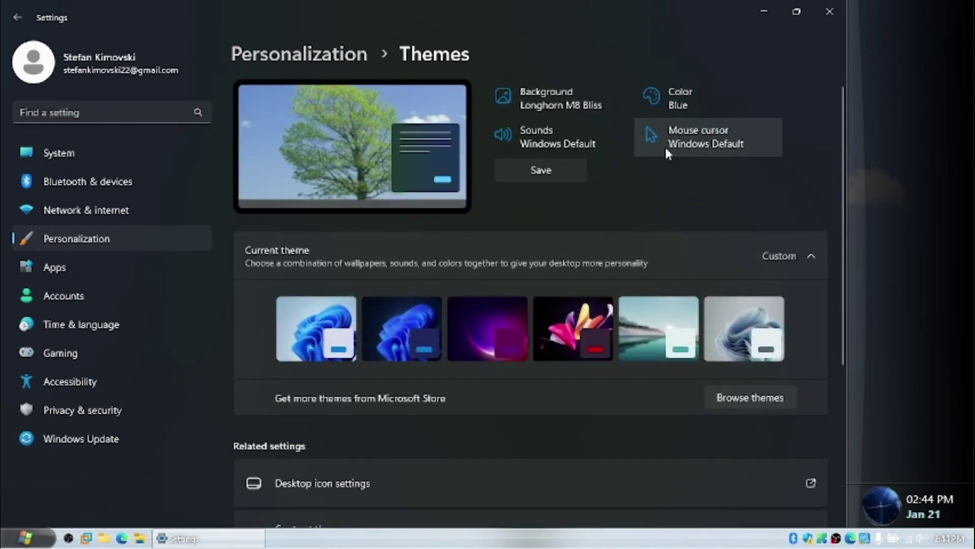
left_click(667, 147)
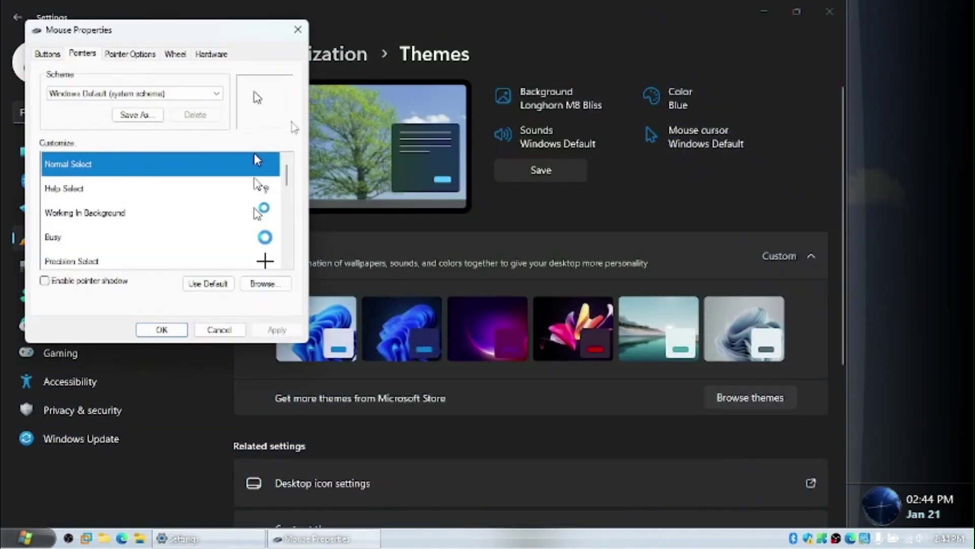
left_click(124, 96)
left_click(114, 106)
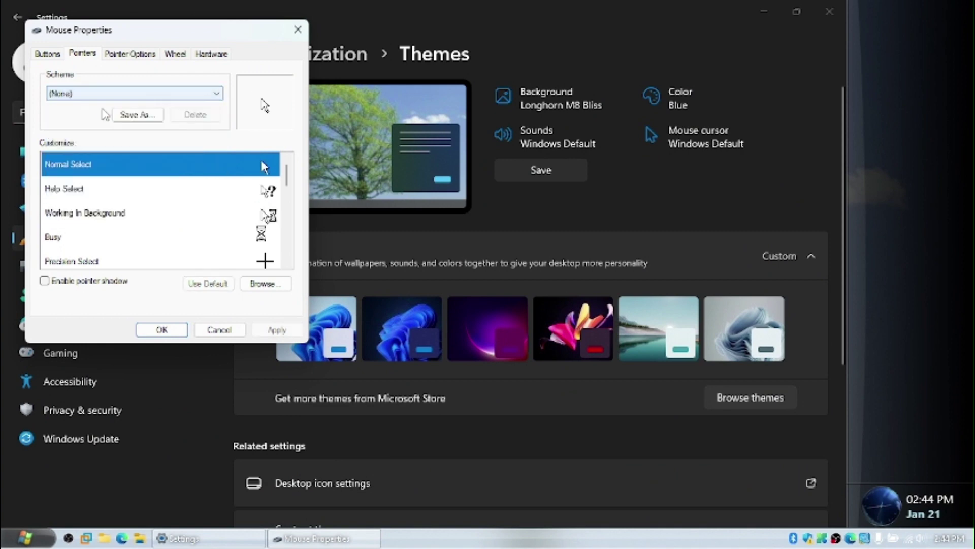
left_click(277, 330)
left_click(160, 330)
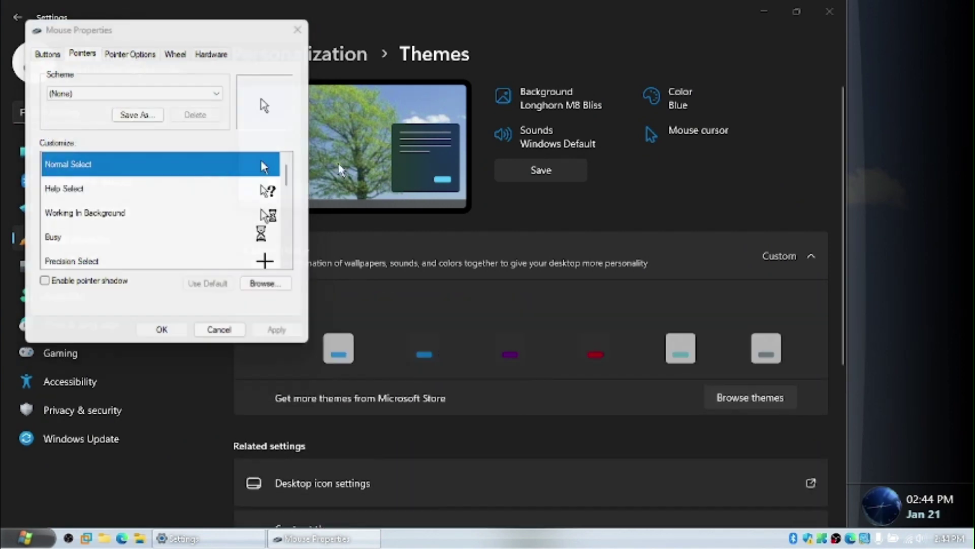
double_click(389, 6)
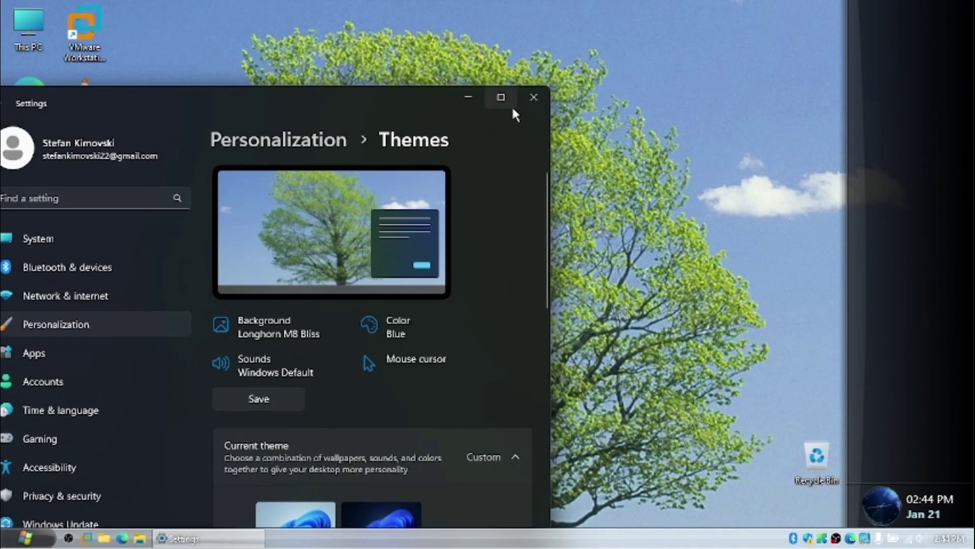
left_click(532, 104)
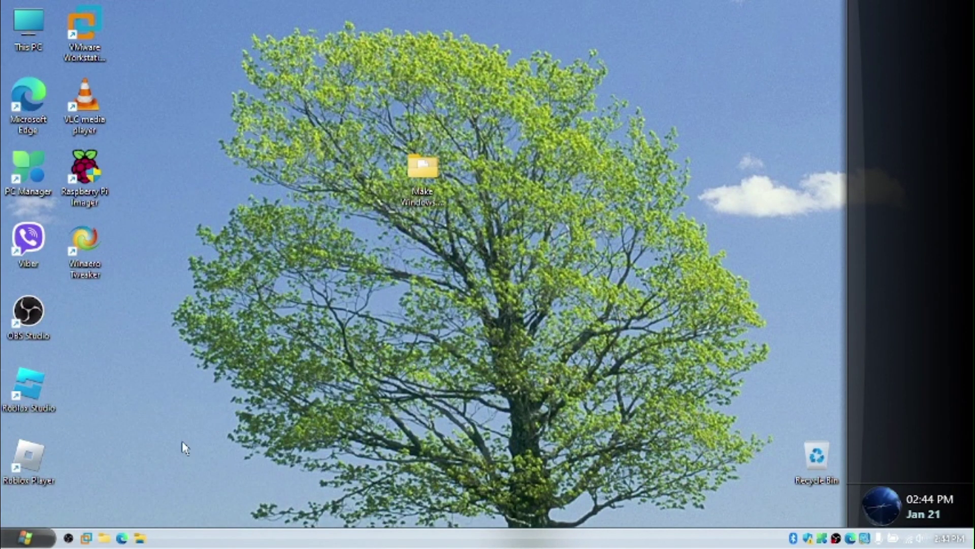
Open the desktop project folder, then longhorn_4074 and its Longhorn 4074 Pack for XP v2 subfolder
key("super")
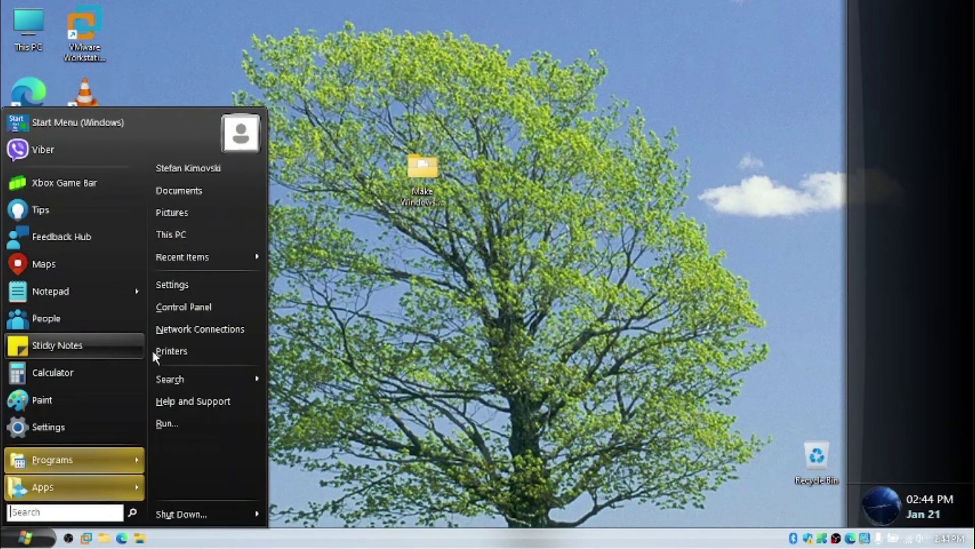
double_click(437, 198)
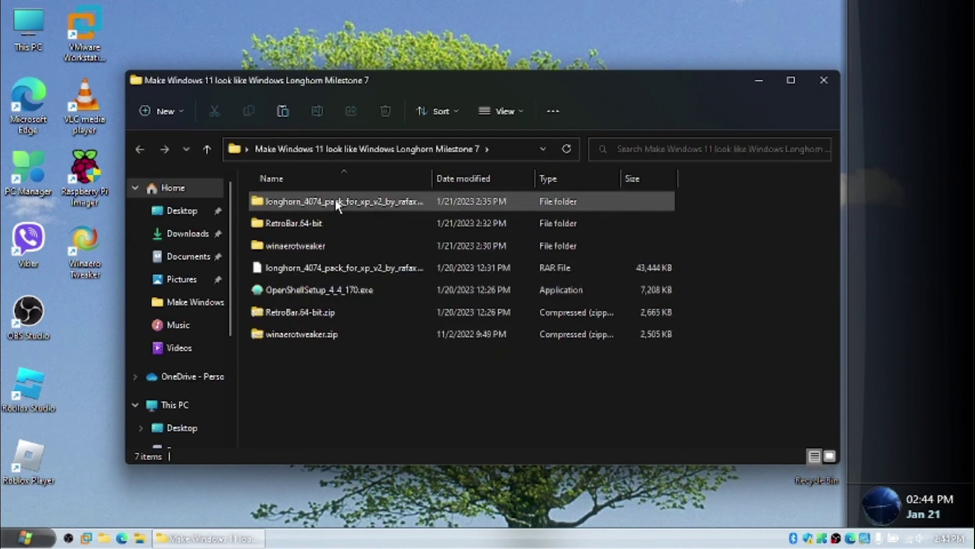
double_click(338, 201)
double_click(335, 202)
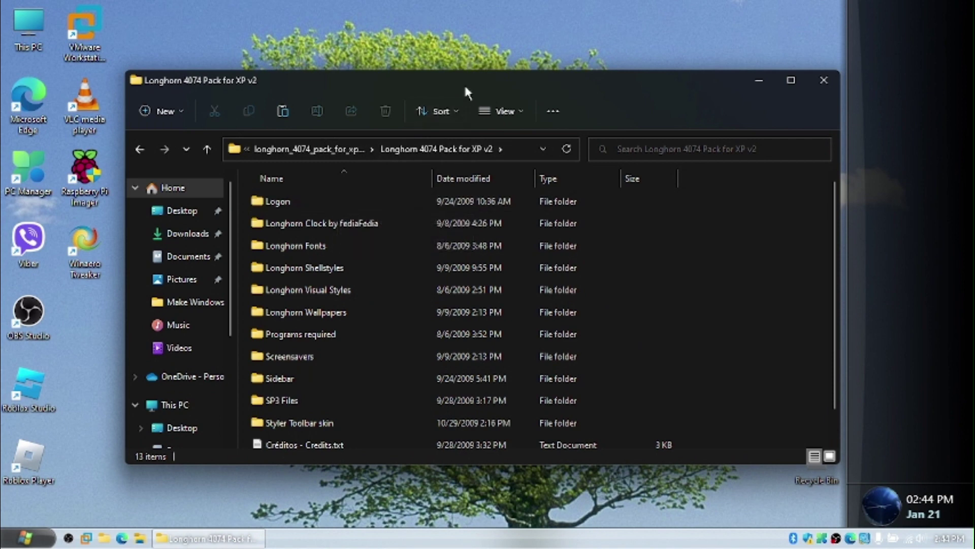
left_click_drag(467, 92, 385, 100)
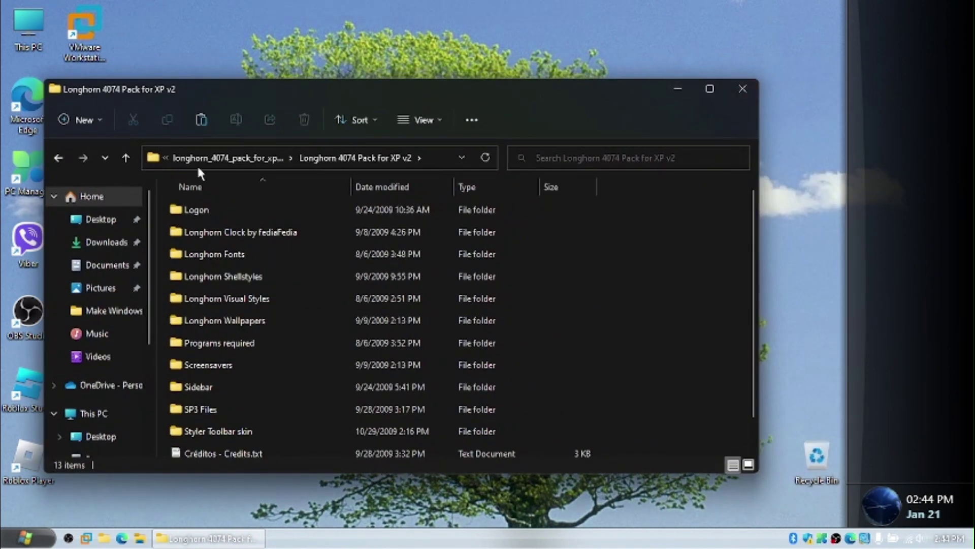
Close the folder window and open the Colors page in Personalization settings
left_click(729, 90)
right_click(540, 184)
left_click(601, 384)
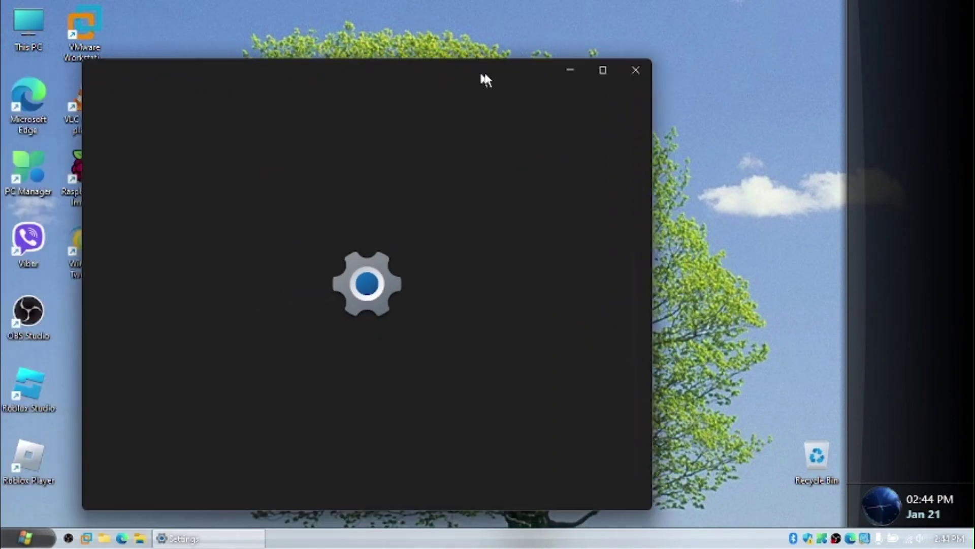
scroll(347, 303, "down", 1)
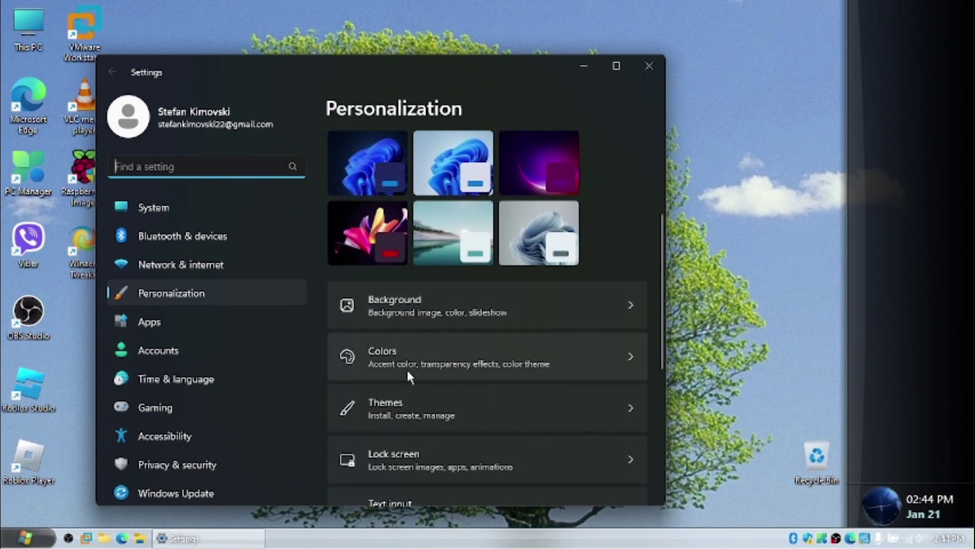
left_click(446, 351)
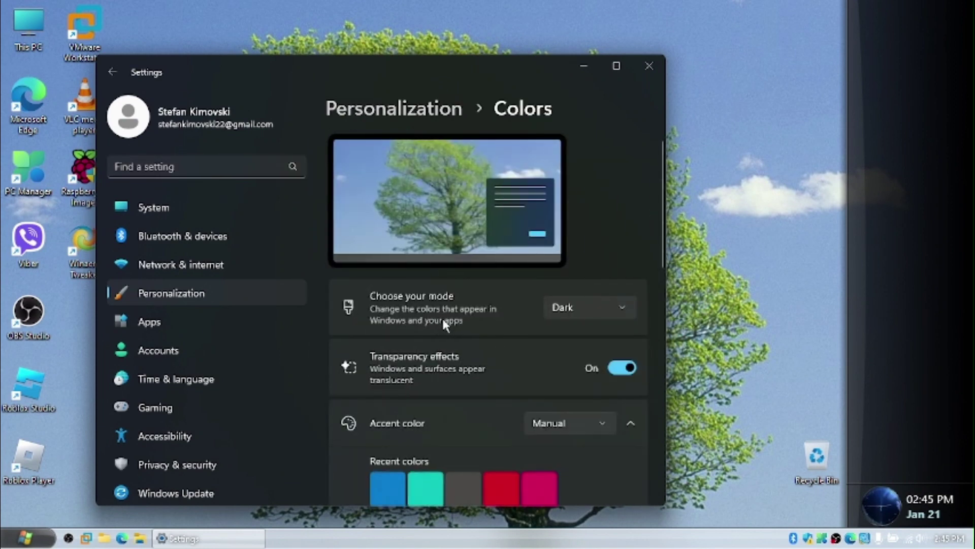
Pick the grey accent colour and show it on title bars and window borders
scroll(436, 325, "down", 5)
scroll(463, 285, "up", 1)
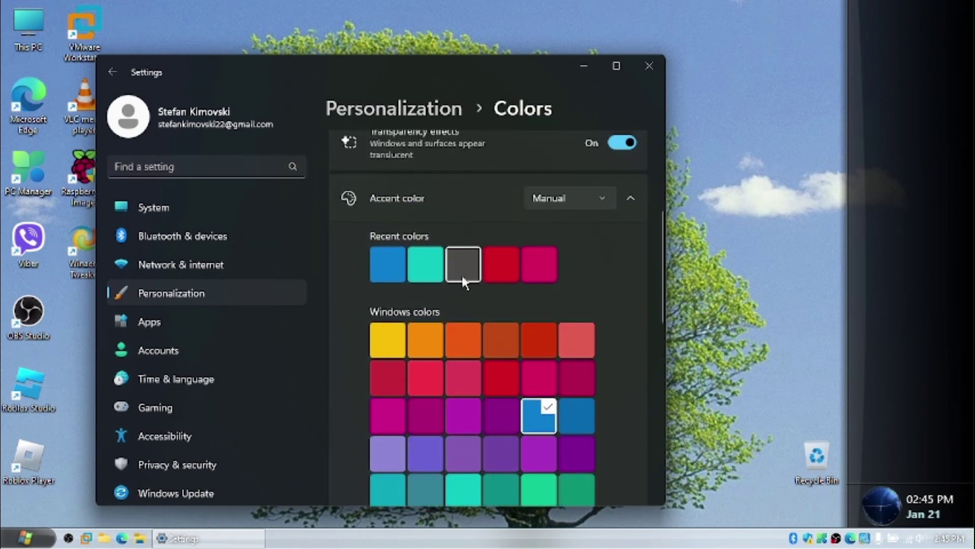
left_click(463, 264)
scroll(462, 302, "down", 8)
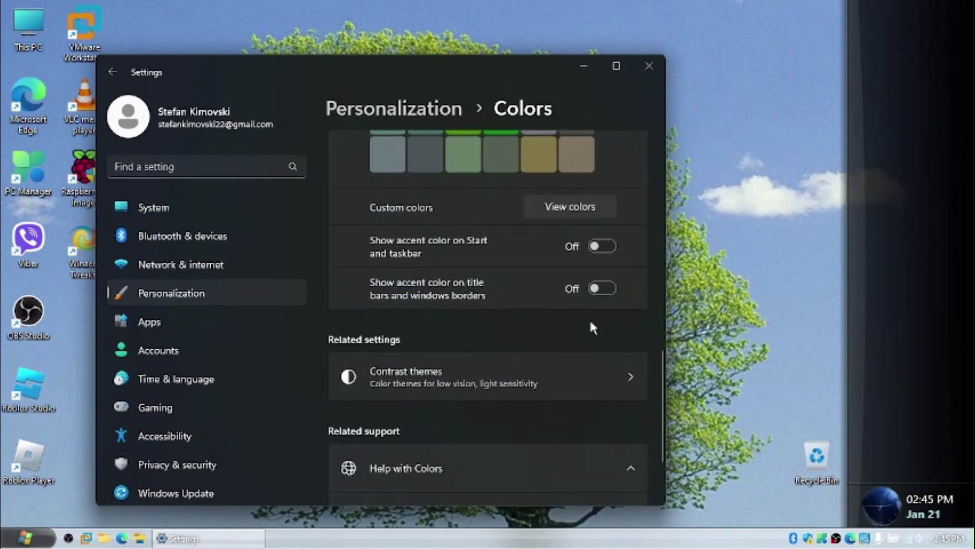
left_click(605, 289)
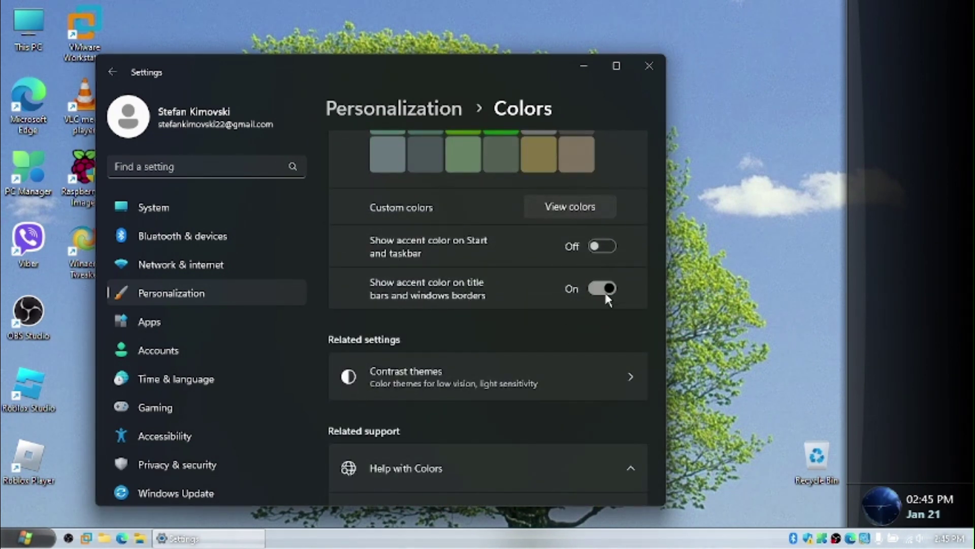
left_click_drag(476, 76, 444, 257)
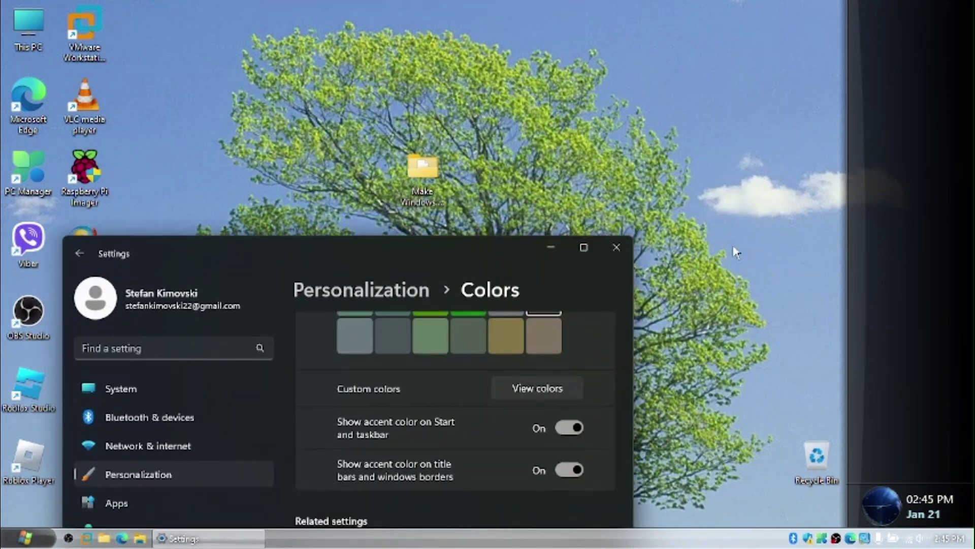
Close Settings, open and reposition the project folder, close it, then open the recorder's tray menu
left_click(616, 246)
double_click(422, 170)
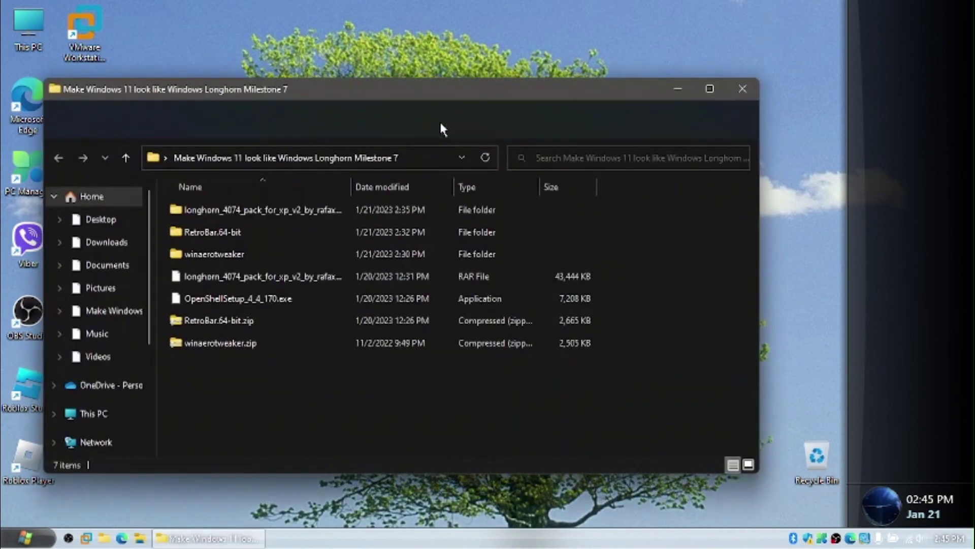
left_click_drag(441, 89, 417, 130)
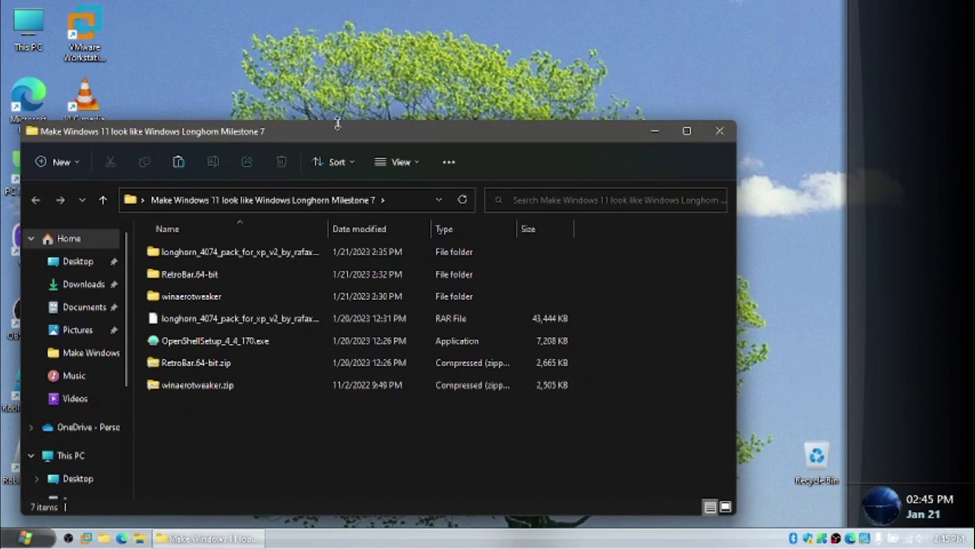
left_click_drag(343, 134, 356, 123)
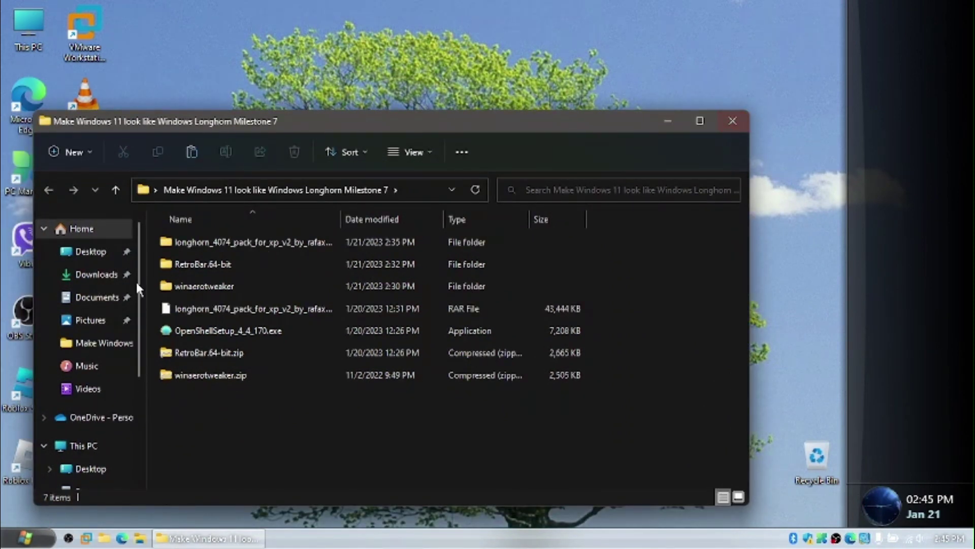
left_click(732, 120)
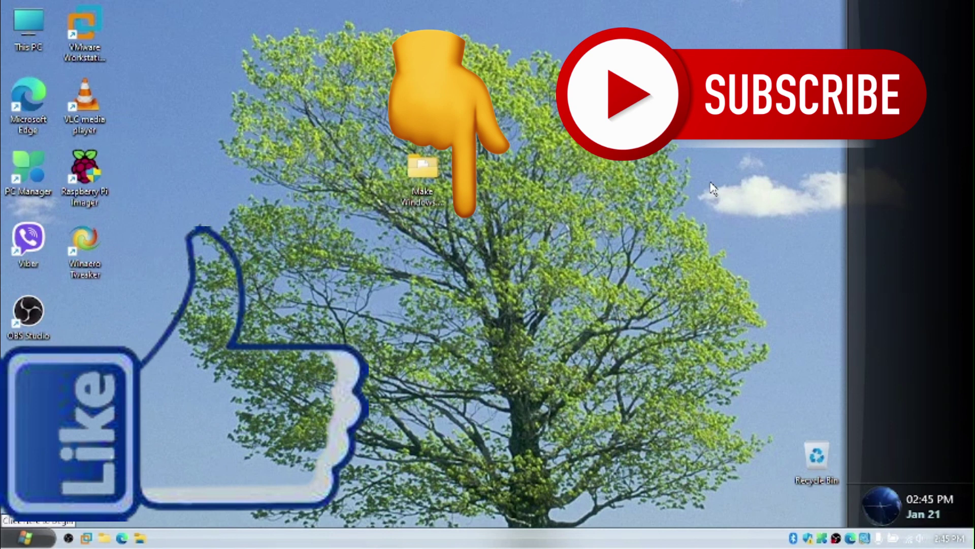
right_click(837, 539)
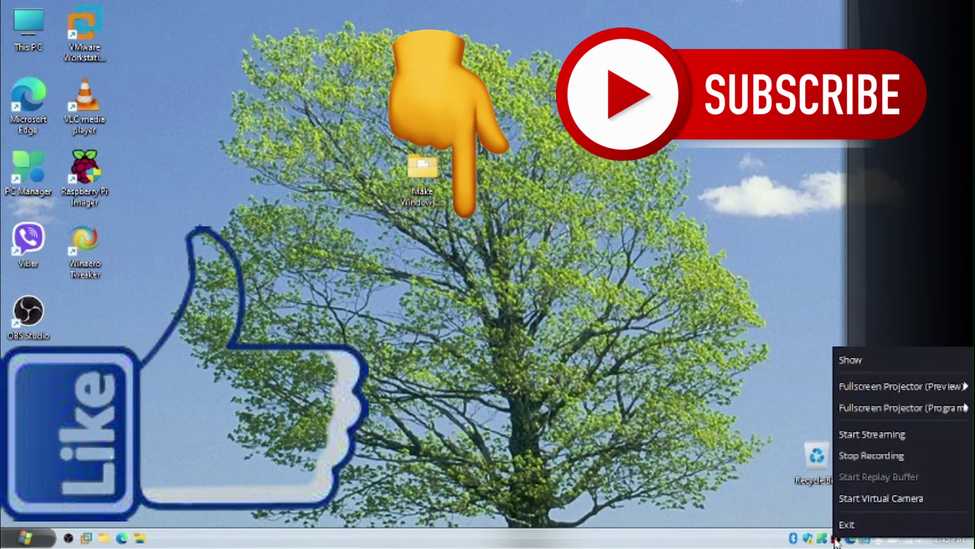